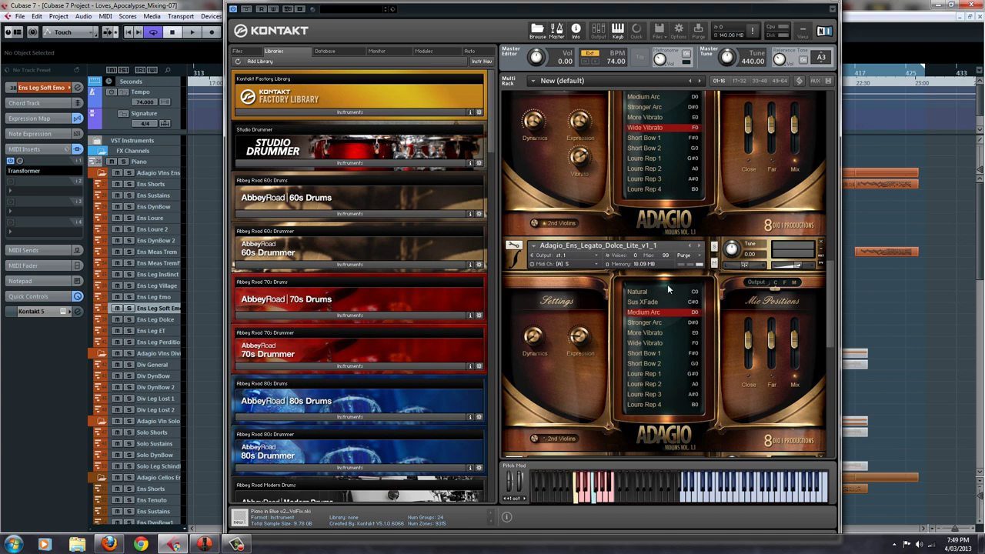
# - Select the Adagio legato dolce patch and the Ens Leg Dolce track for auditioning, and close the Kontakt window
pyautogui.click(607, 242)
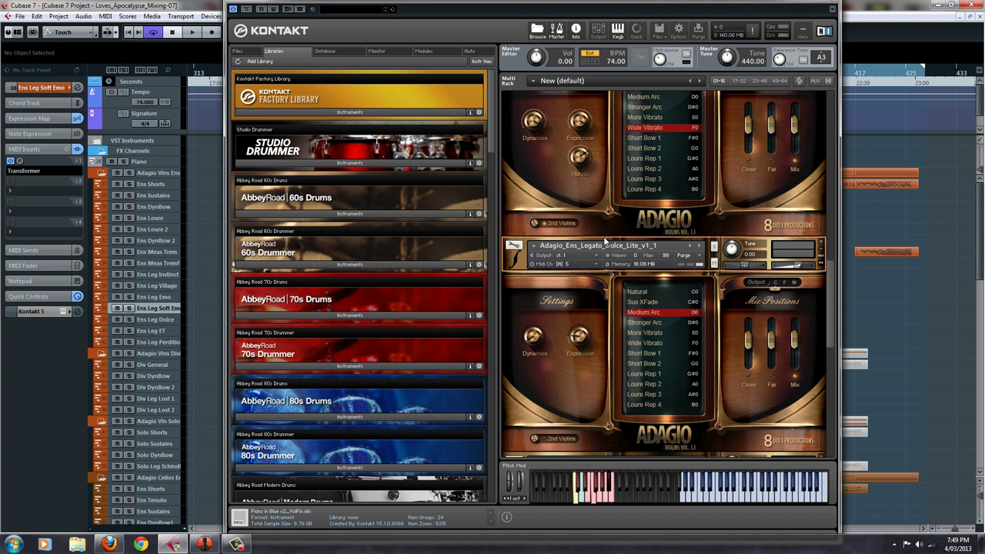
pyautogui.click(163, 320)
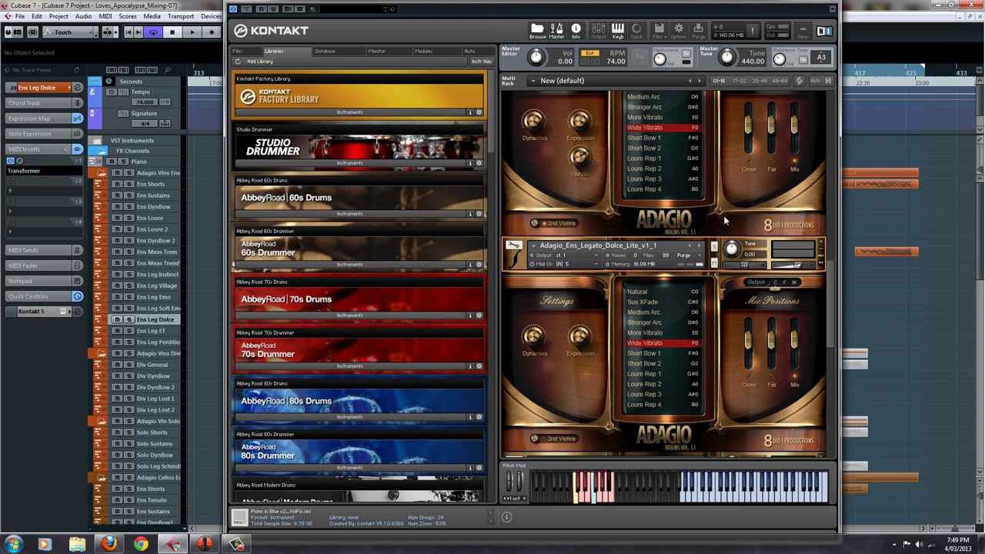
pyautogui.moveTo(807, 5); pyautogui.dragTo(810, 17)
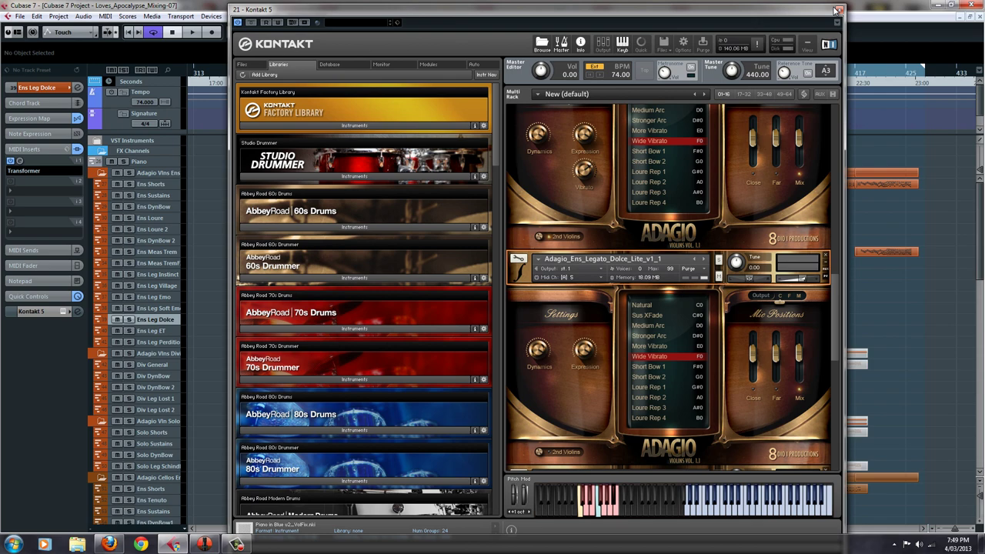
pyautogui.click(838, 10)
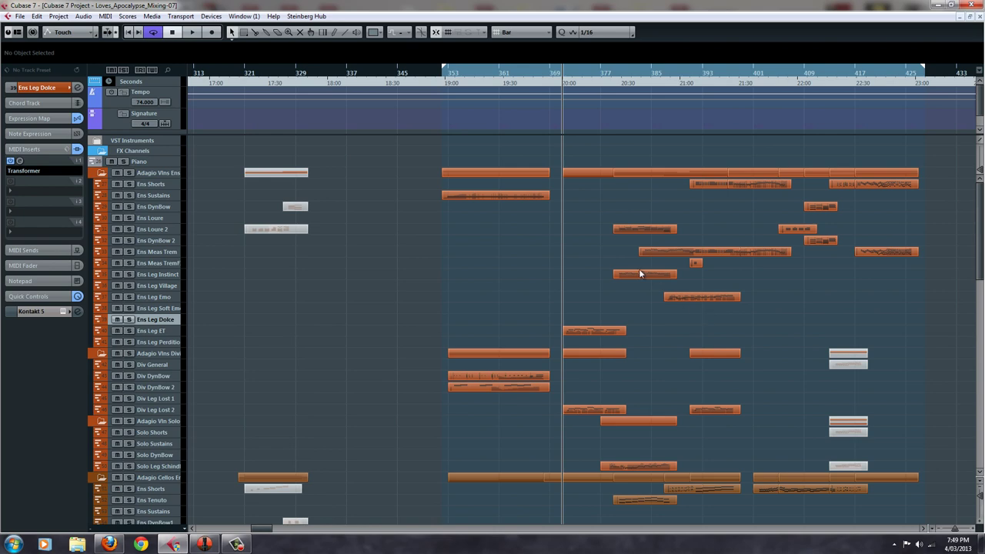
# - Select the violin Ens Shorts track and play the project from the start of its first clip
pyautogui.click(165, 184)
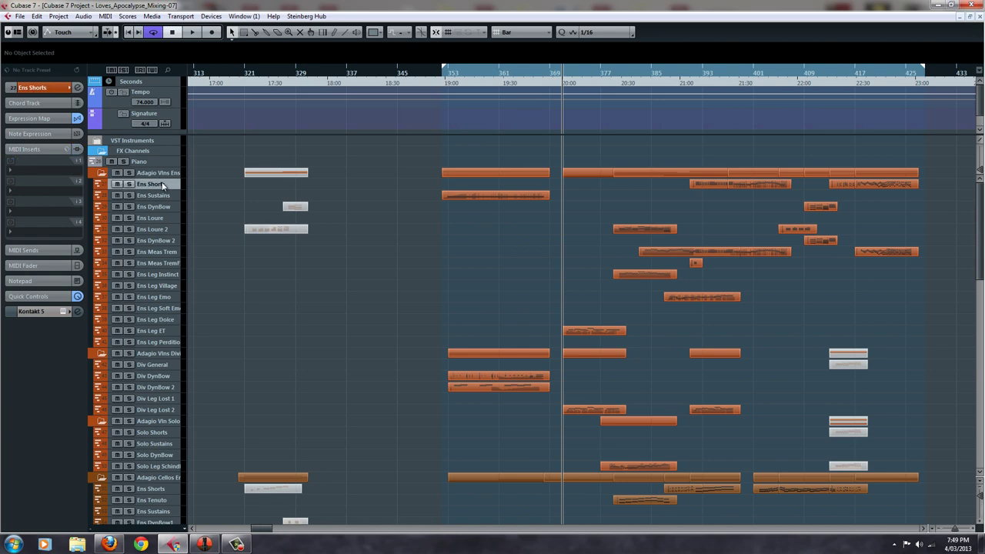
pyautogui.click(690, 76)
pyautogui.click(639, 77)
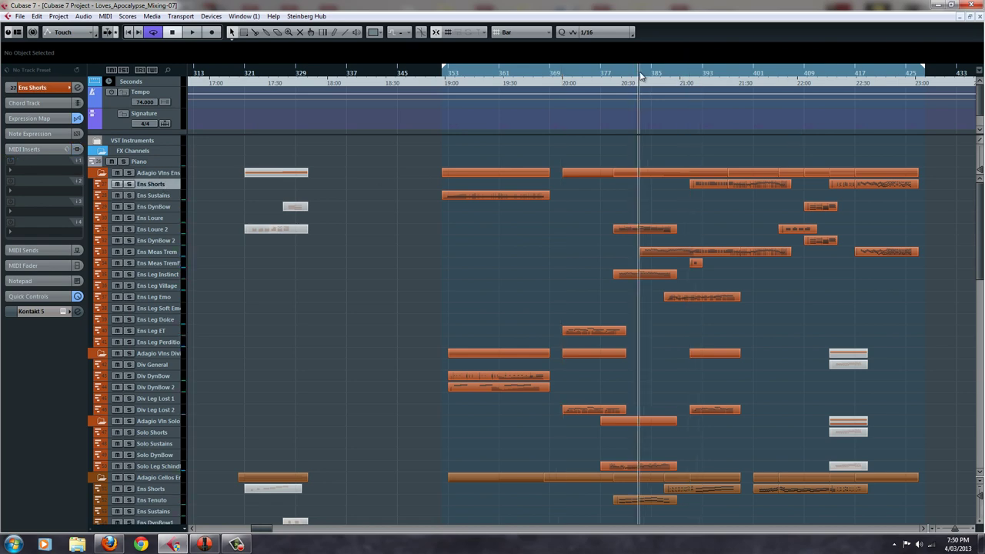
pyautogui.click(709, 80)
pyautogui.click(696, 80)
pyautogui.click(689, 80)
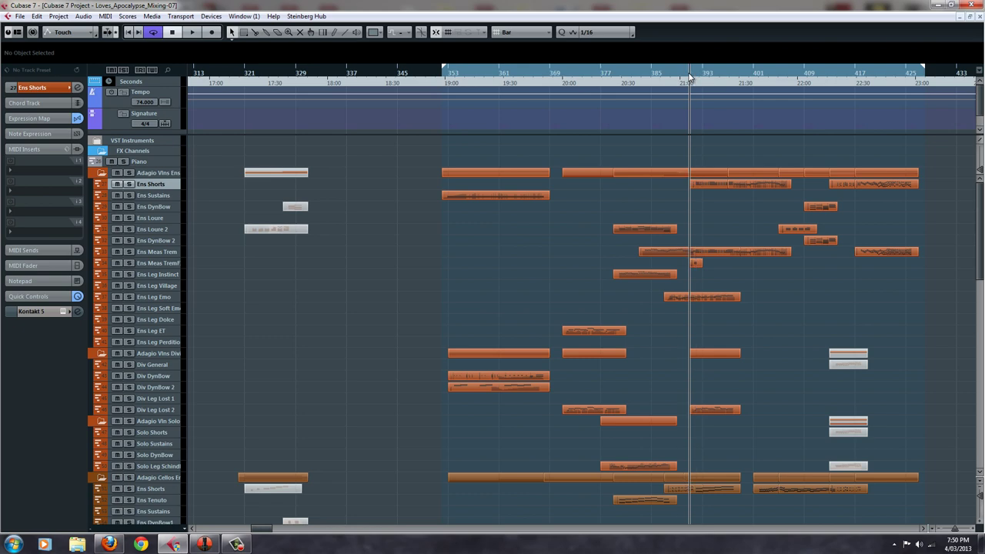
pyautogui.press('space')
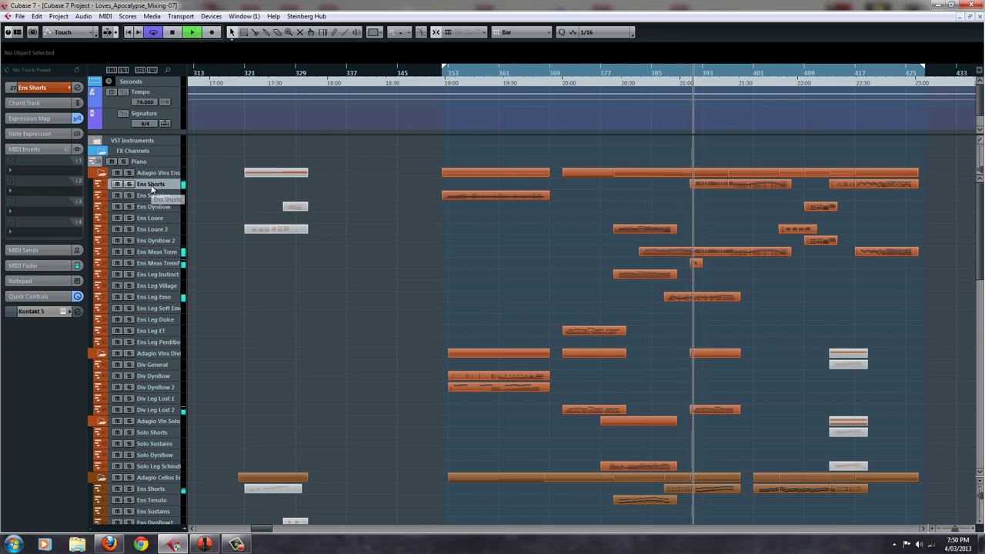
# - Listen to the Ens Shorts and Ens Meas Trem tracks soloed together, and stop playback
pyautogui.click(129, 185)
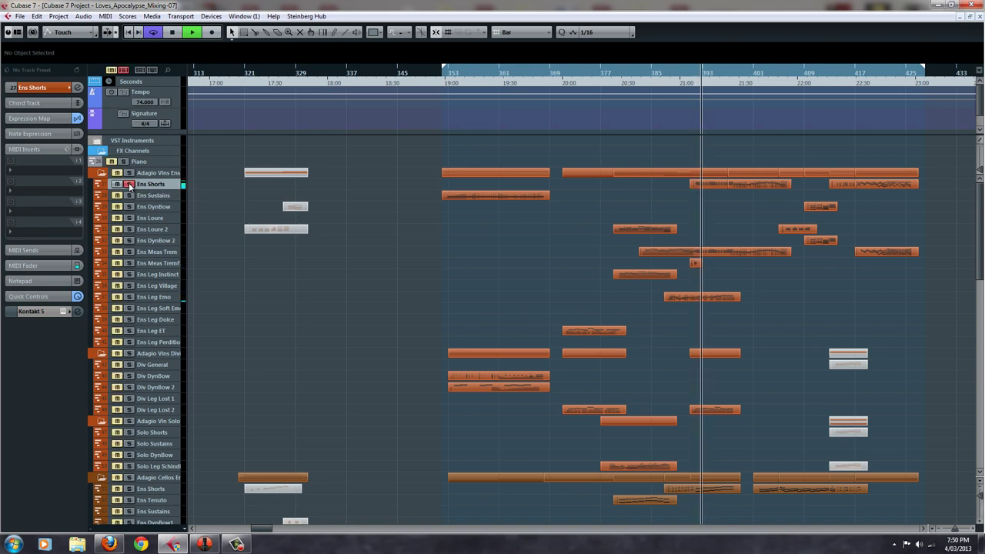
pyautogui.click(167, 265)
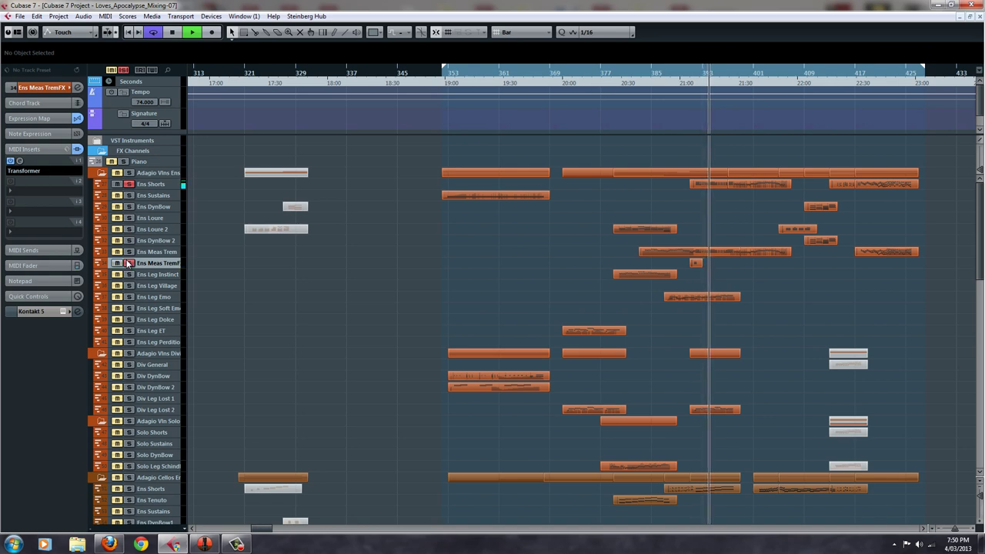
pyautogui.click(129, 253)
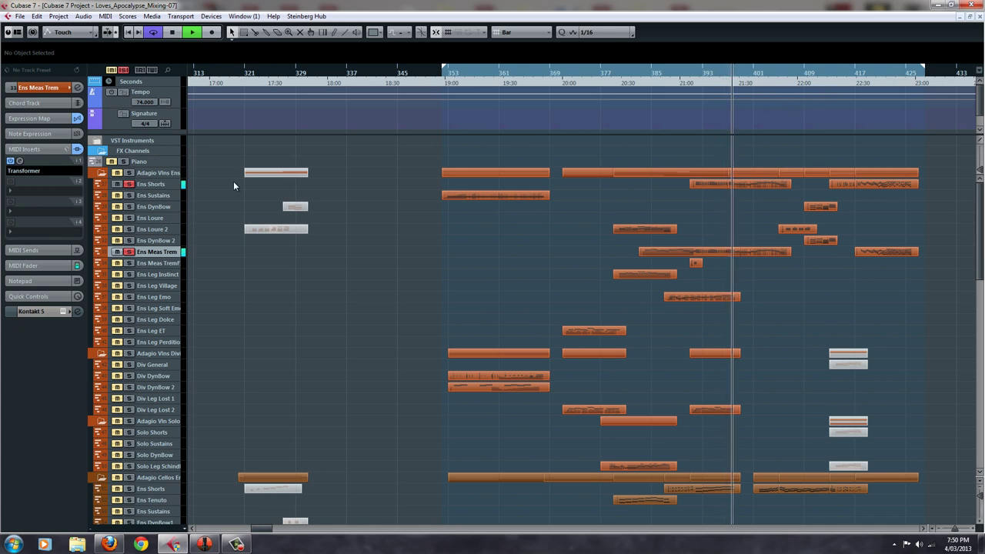
pyautogui.press('space')
# - Open the Kontakt instrument of the Ens Shorts track with its full rack in view, and display the track's expression map
pyautogui.click(149, 185)
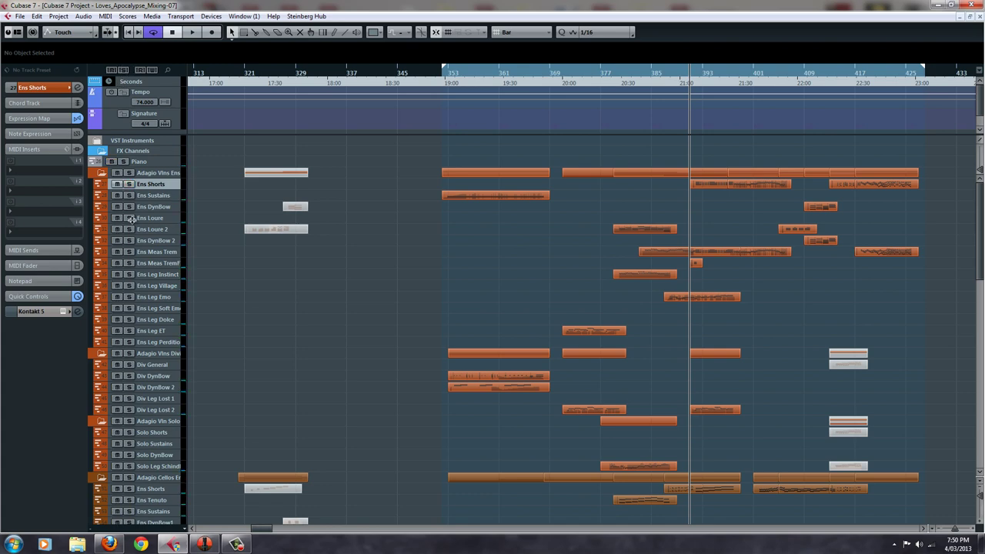
pyautogui.click(63, 311)
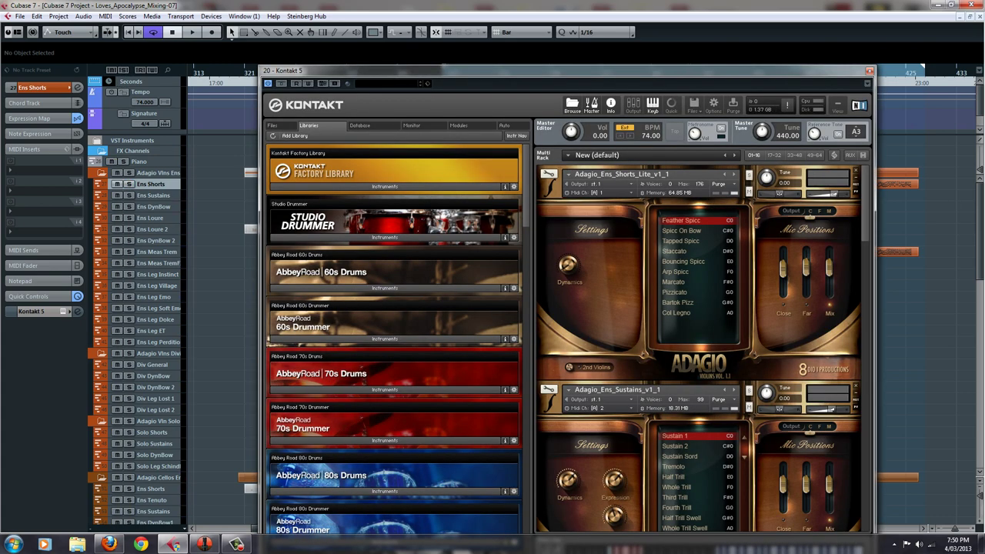
pyautogui.scroll(-2, 854, 192)
pyautogui.scroll(2, 854, 192)
pyautogui.moveTo(723, 75); pyautogui.dragTo(714, 12)
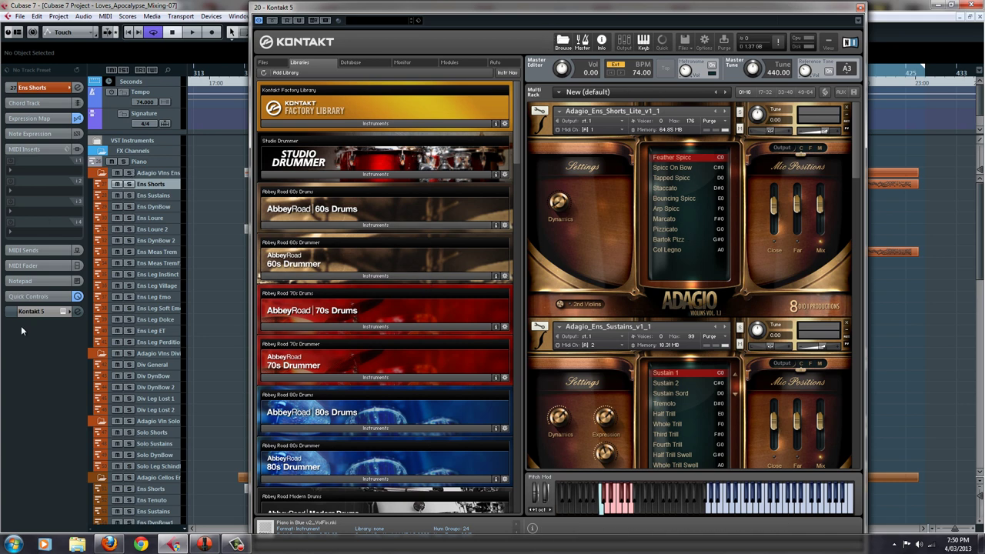
pyautogui.click(38, 119)
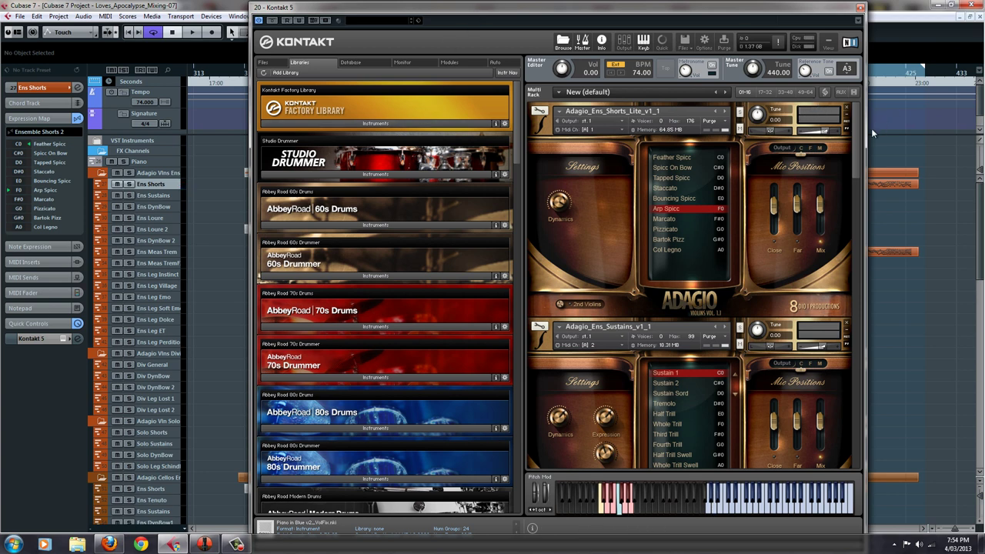
# - Move the Kontakt window clear of the arrangement and play from the start of the last Ens Shorts clip
pyautogui.scroll(-1, 856, 150)
pyautogui.scroll(-1, 856, 147)
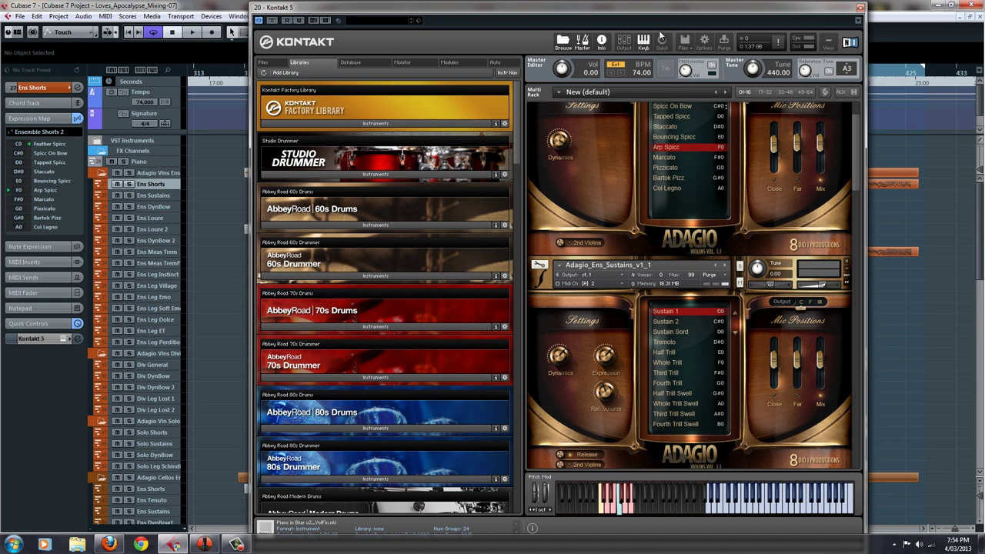
pyautogui.moveTo(634, 10); pyautogui.dragTo(384, 12)
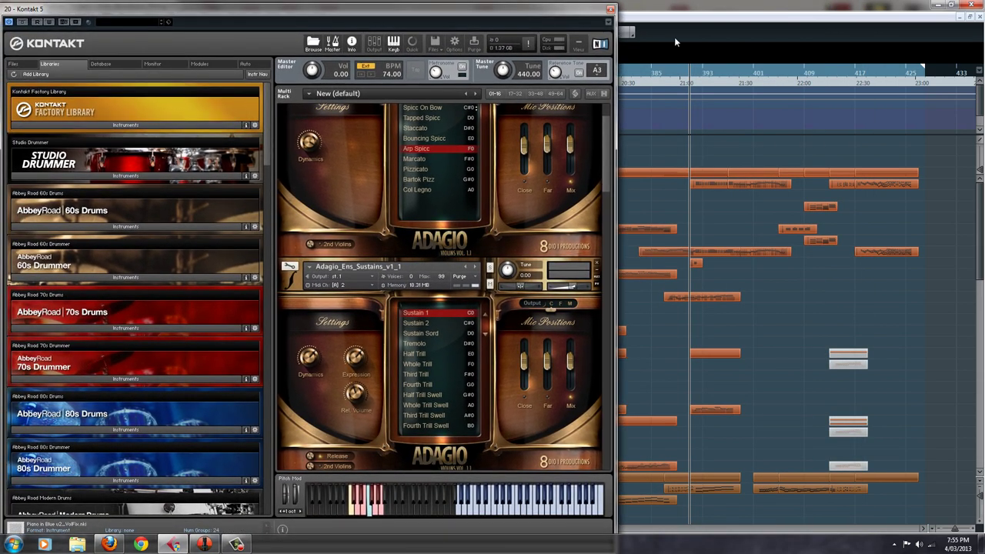
pyautogui.click(822, 77)
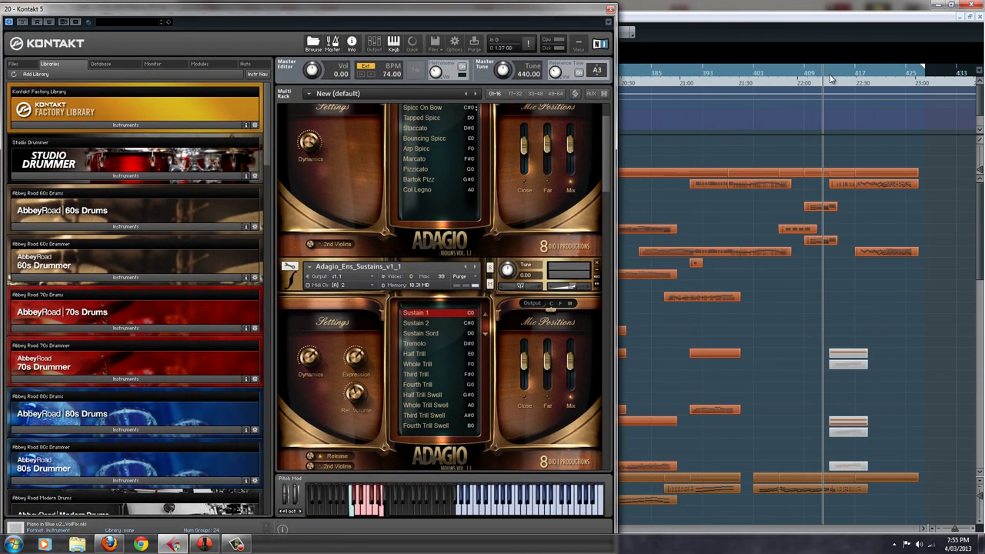
pyautogui.click(831, 77)
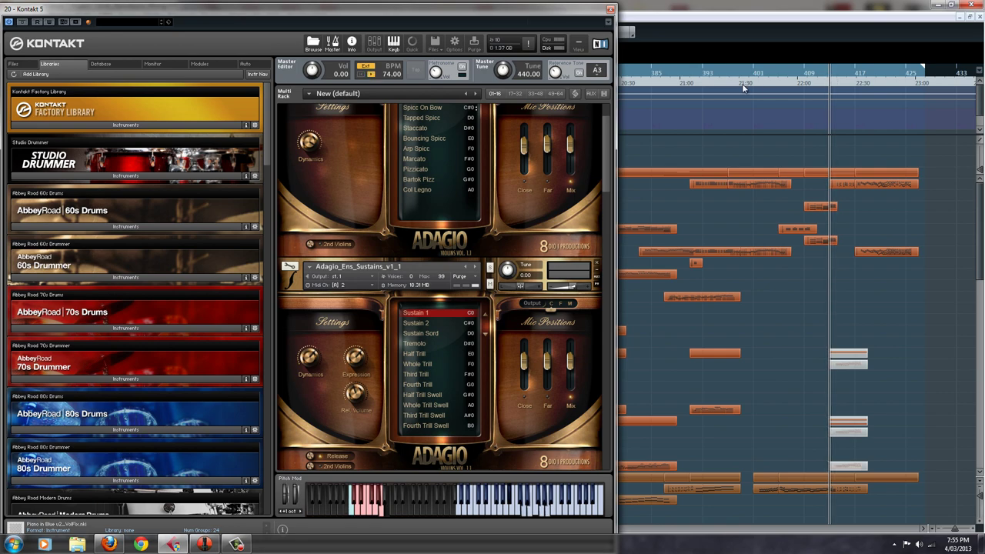
# - Uncover the track list and compare the Ens Shorts passage soloed and within the full mix during playback
pyautogui.moveTo(444, 11); pyautogui.dragTo(636, 310)
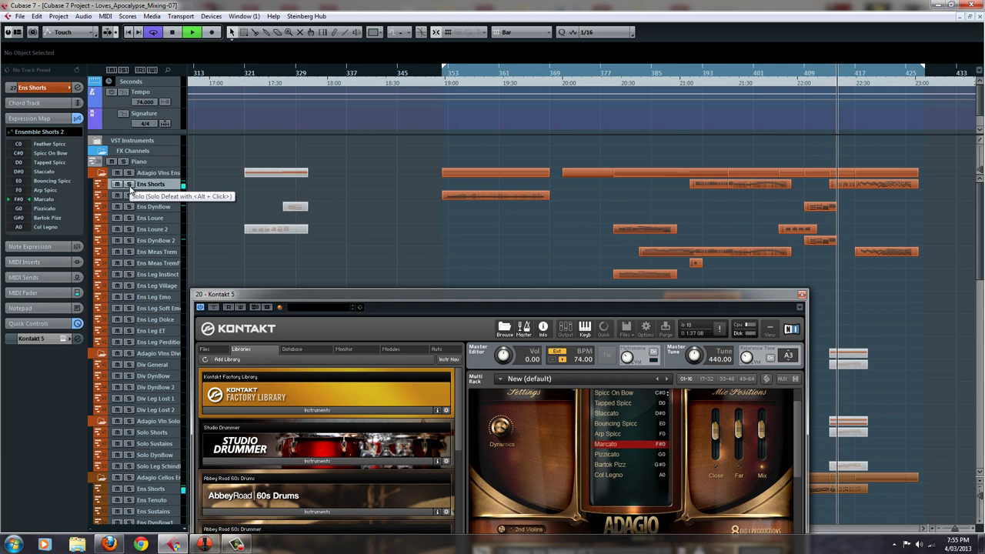
pyautogui.click(129, 185)
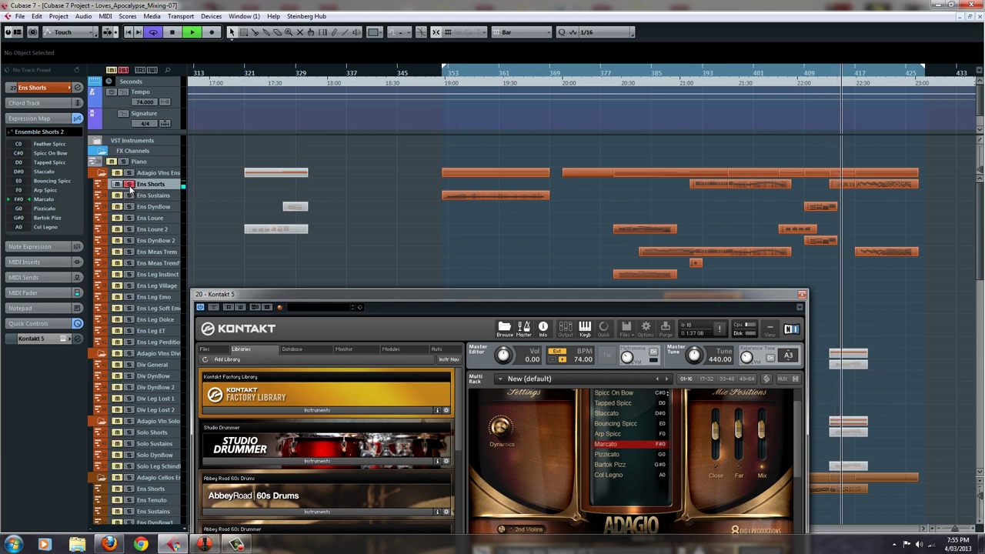
pyautogui.click(129, 186)
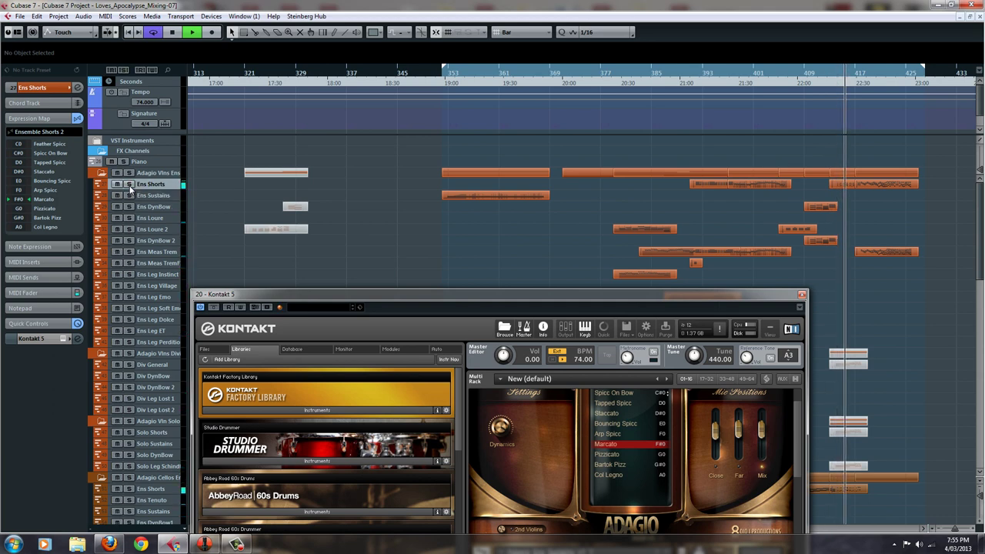
pyautogui.click(129, 187)
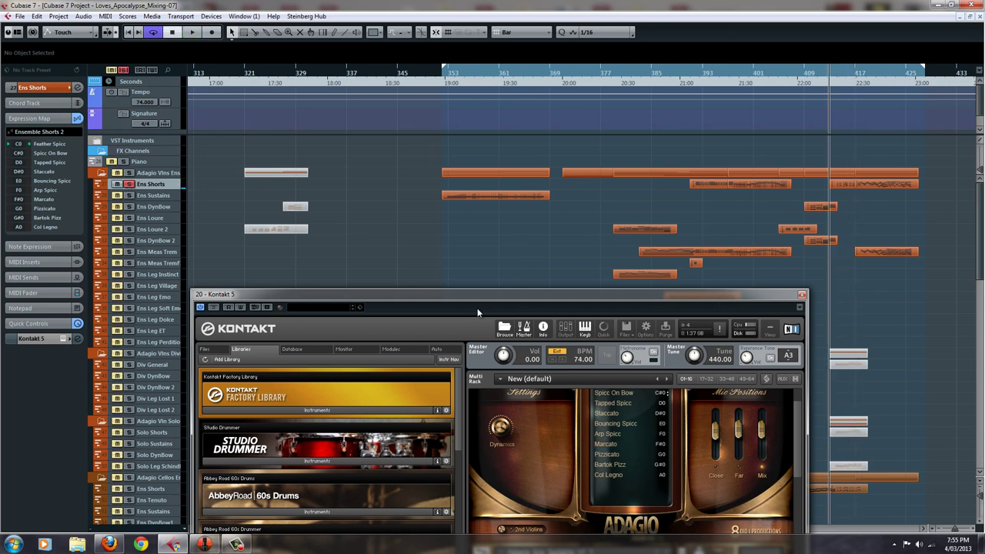
# - Bring the Adagio_Ens_Shorts_Lite patch back into full view in Kontakt and select its Marcato articulation
pyautogui.moveTo(477, 296); pyautogui.dragTo(415, 8)
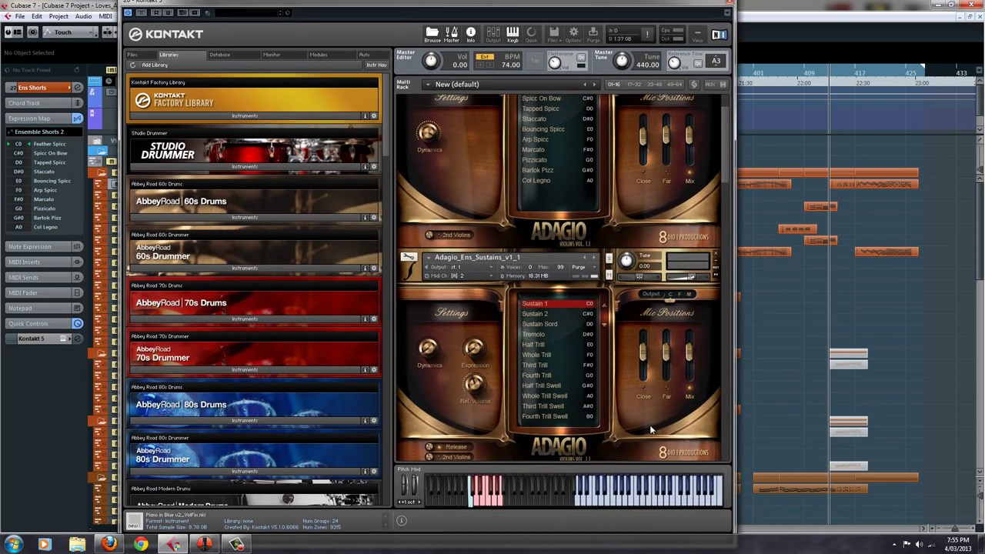
pyautogui.moveTo(725, 146); pyautogui.dragTo(725, 133)
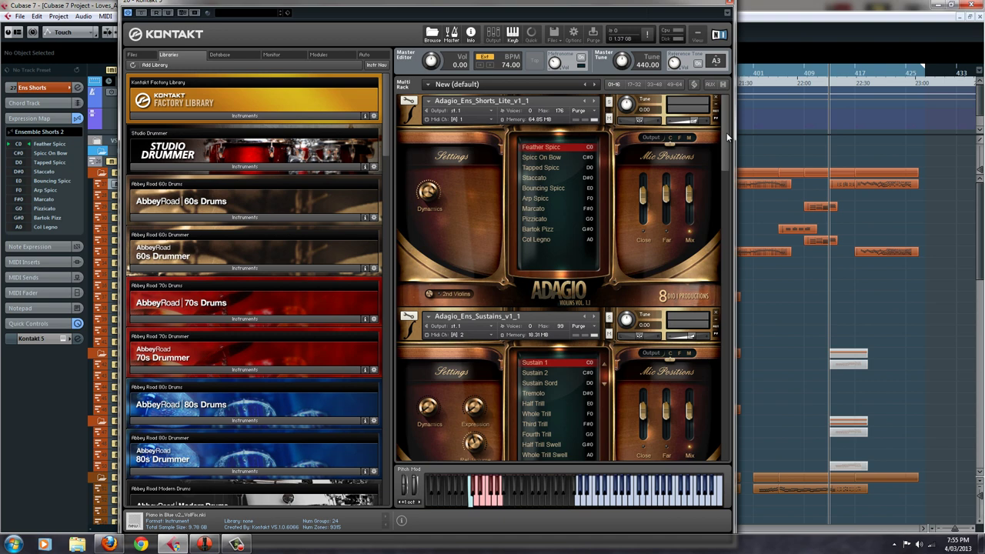
pyautogui.moveTo(726, 132); pyautogui.dragTo(724, 104)
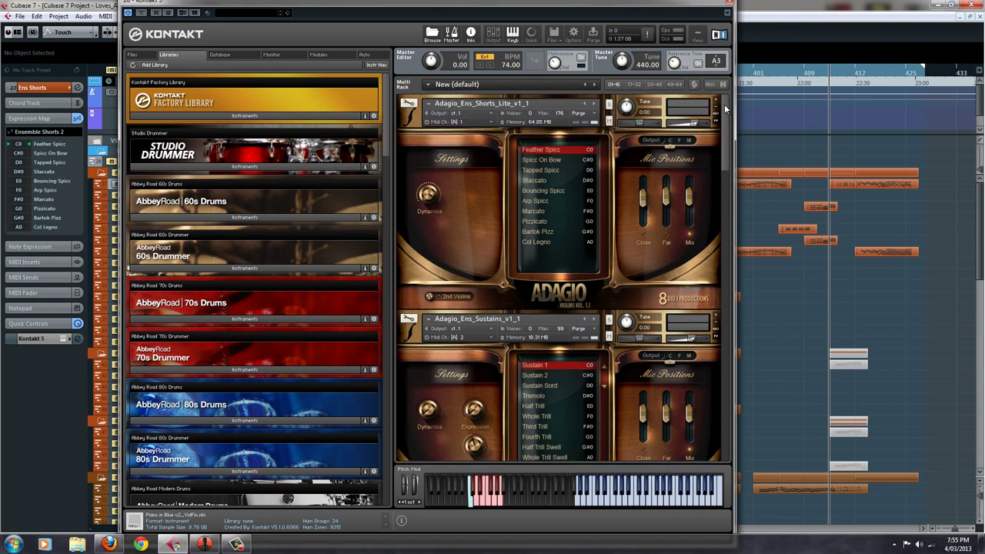
pyautogui.click(536, 213)
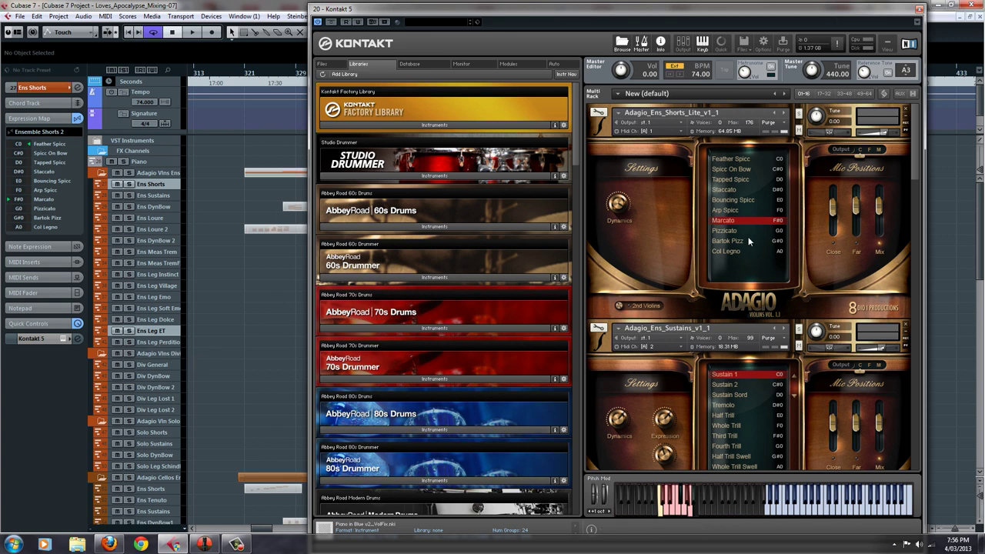
# - Select only the Ens Shorts track, switch its patch to the Pizzicato articulation for auditioning, and close Kontakt
pyautogui.click(155, 195)
pyautogui.click(156, 185)
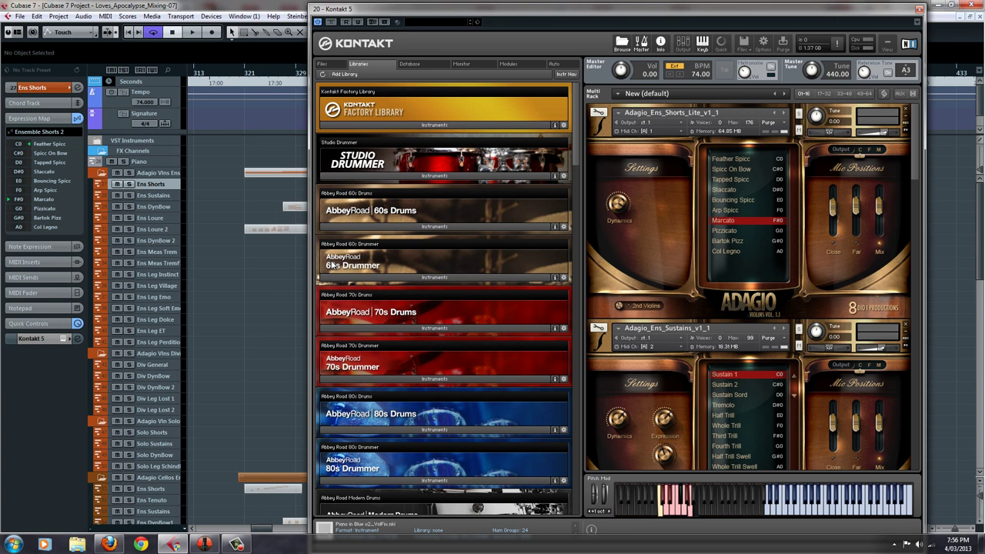
pyautogui.click(736, 229)
pyautogui.scroll(-2, 916, 131)
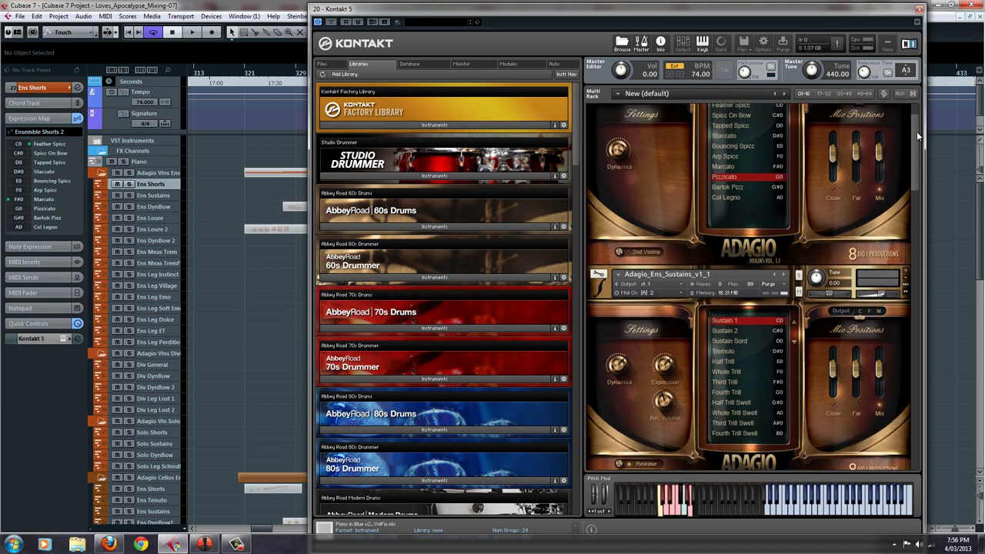
pyautogui.scroll(2, 917, 135)
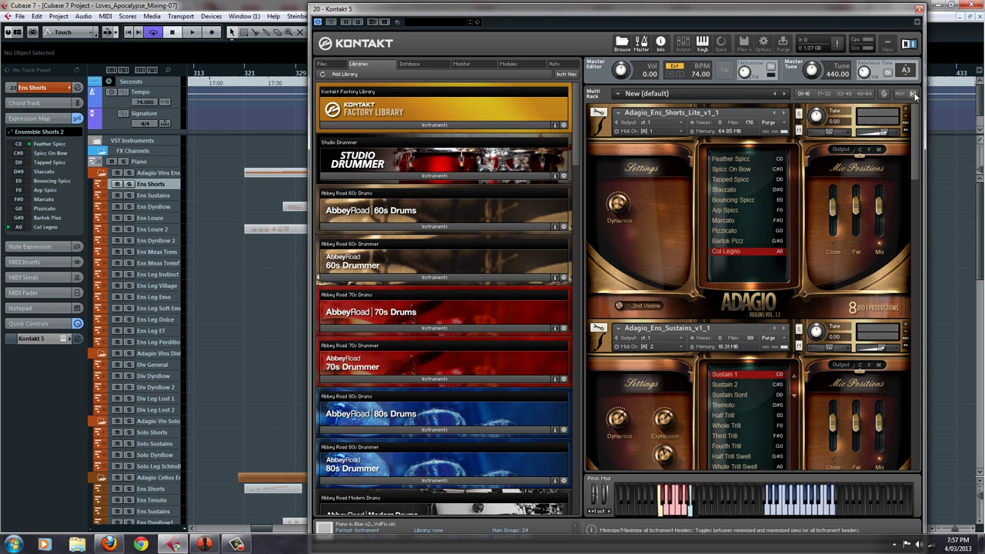
pyautogui.click(920, 9)
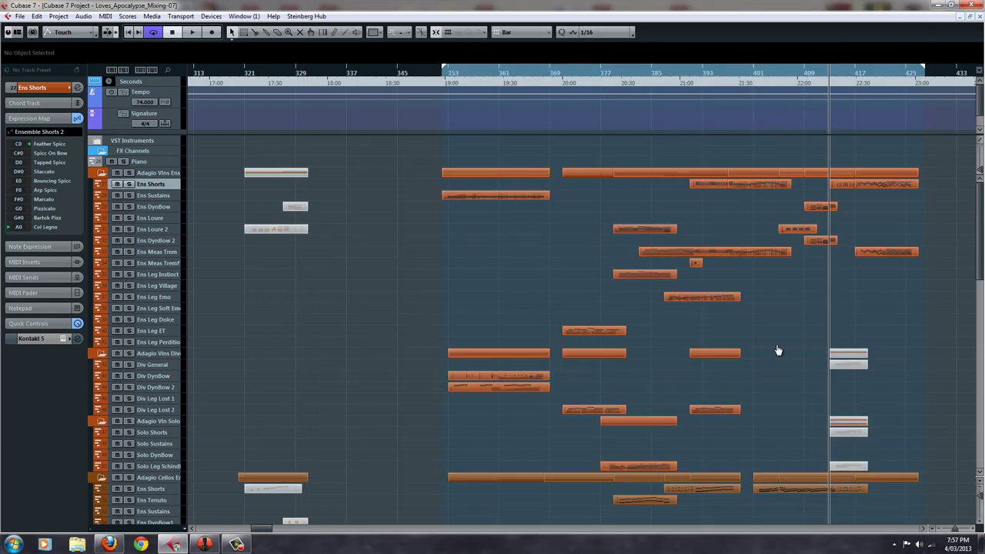
# - Select the Ens Meas Trem track and bring up its Adagio_Ens_Measured_Tremolos patch in Kontakt
pyautogui.click(168, 239)
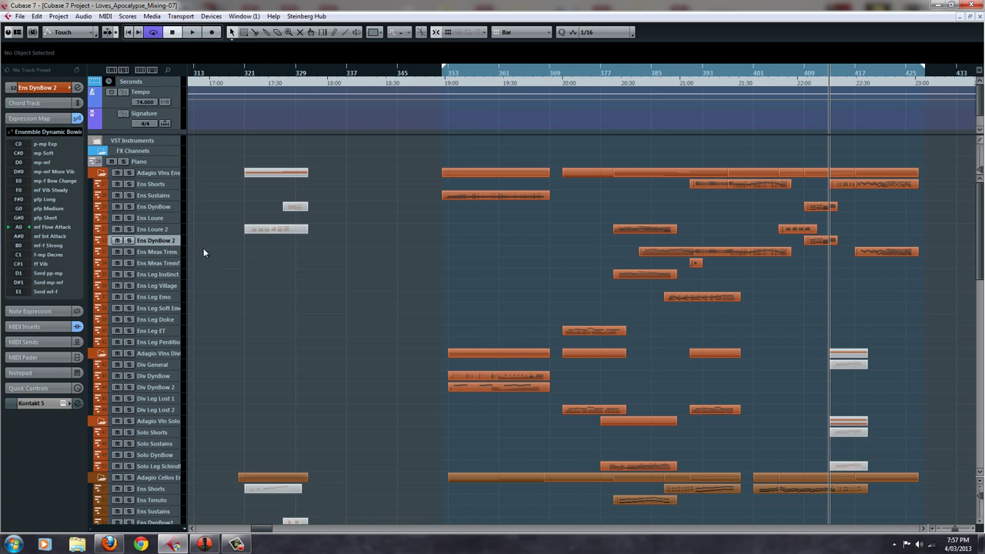
pyautogui.click(168, 265)
pyautogui.click(163, 254)
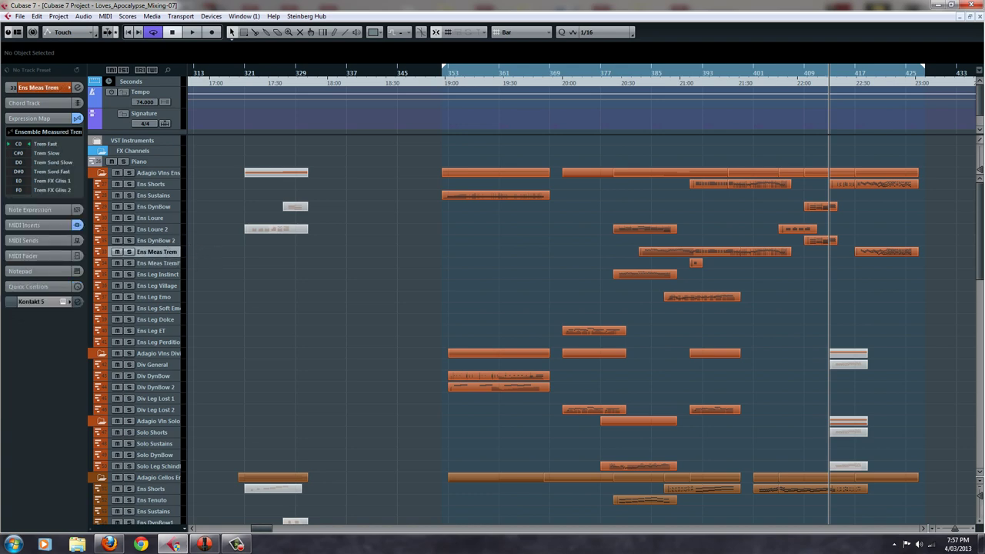
pyautogui.click(64, 301)
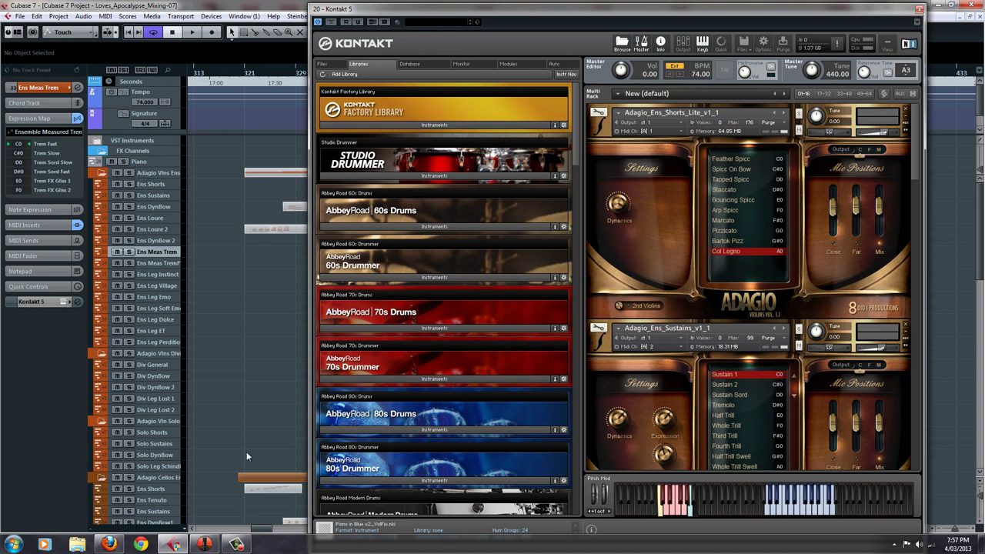
pyautogui.moveTo(917, 123); pyautogui.dragTo(963, 169)
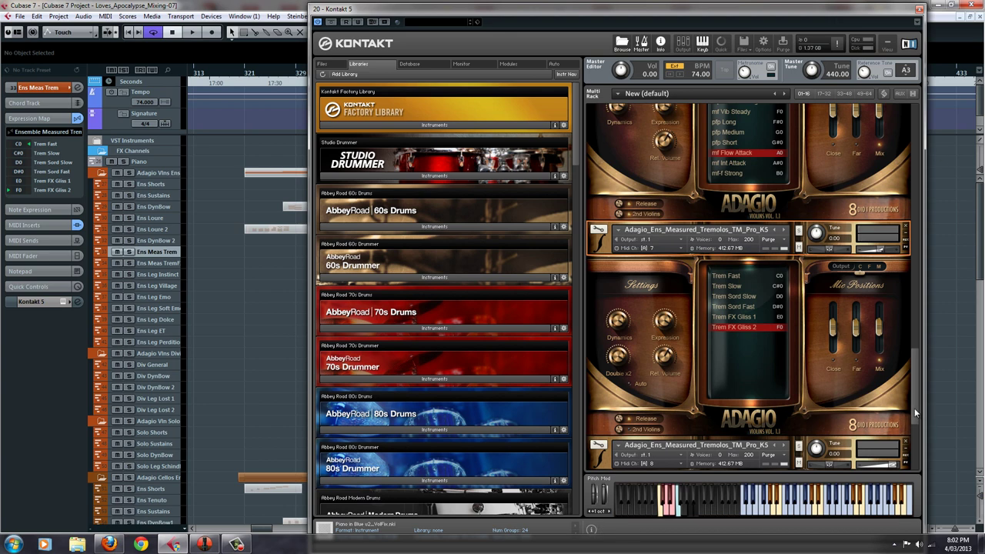
# - Compare the Trem Fast articulation at Normal and Double x2 speed in the Adagio_Ens_Measured_Tremolos patch, returning it to Normal
pyautogui.moveTo(914, 408); pyautogui.dragTo(914, 416)
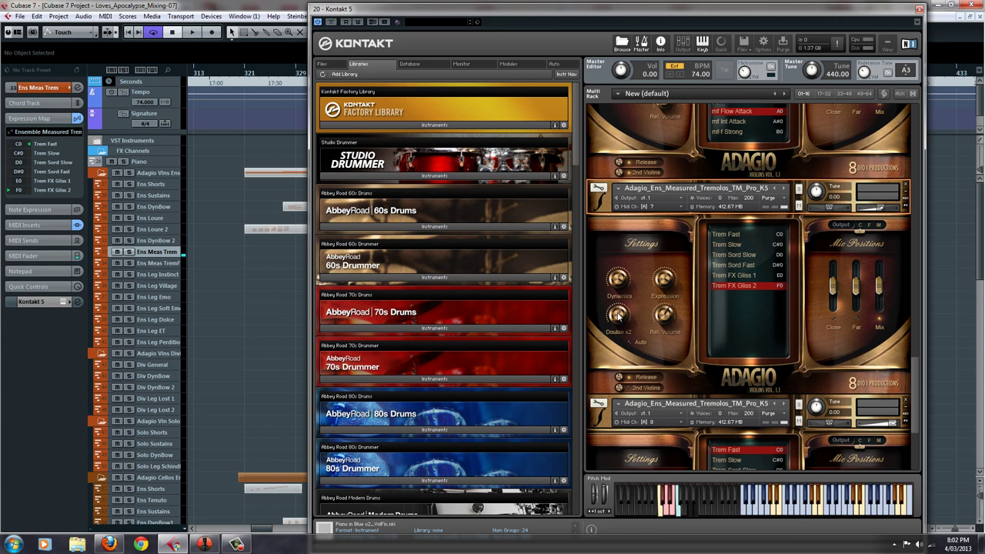
pyautogui.moveTo(618, 328); pyautogui.dragTo(623, 325)
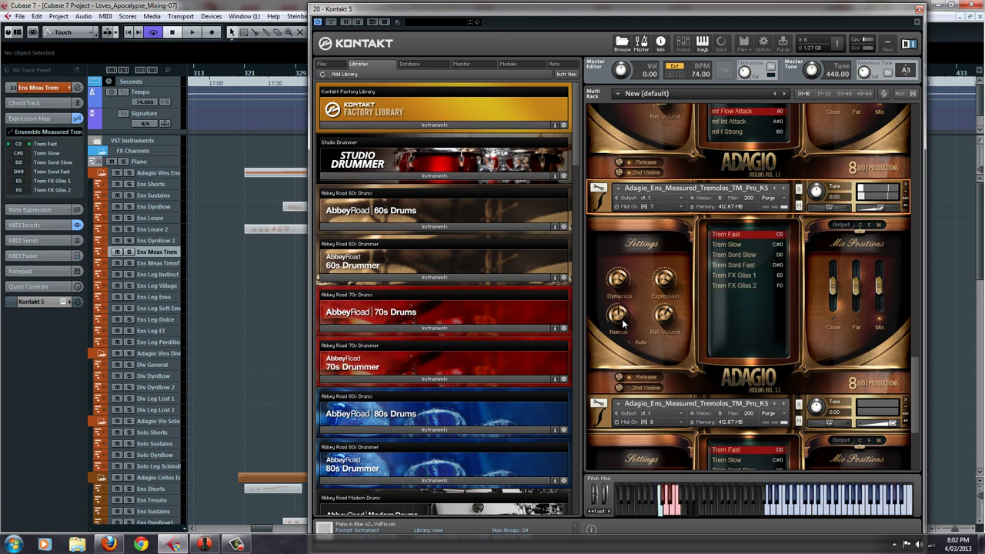
pyautogui.moveTo(623, 324); pyautogui.dragTo(623, 290)
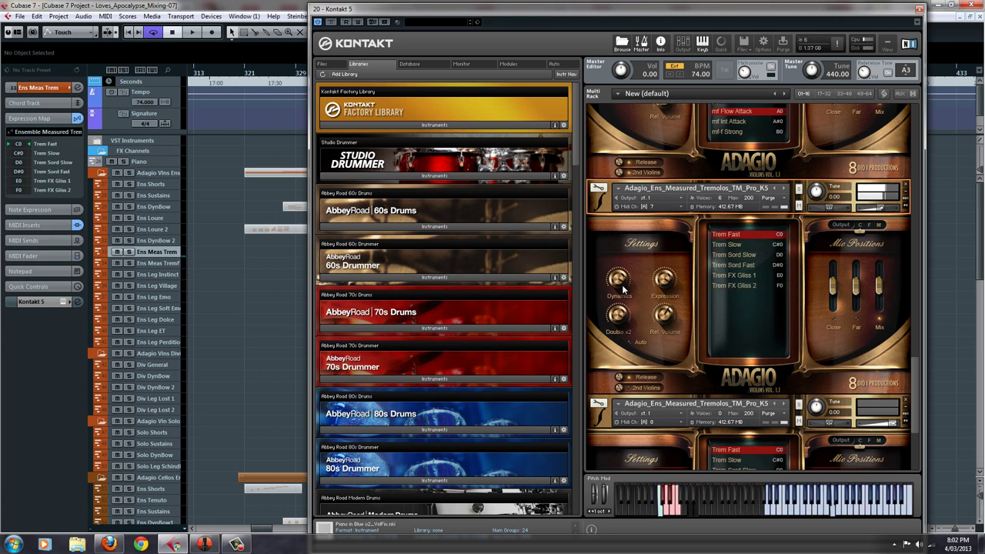
pyautogui.moveTo(620, 316); pyautogui.dragTo(627, 345)
# - Select the Trem Slow articulation, audition it at Half 1/2 and Double x2 speed, and close Kontakt
pyautogui.click(730, 244)
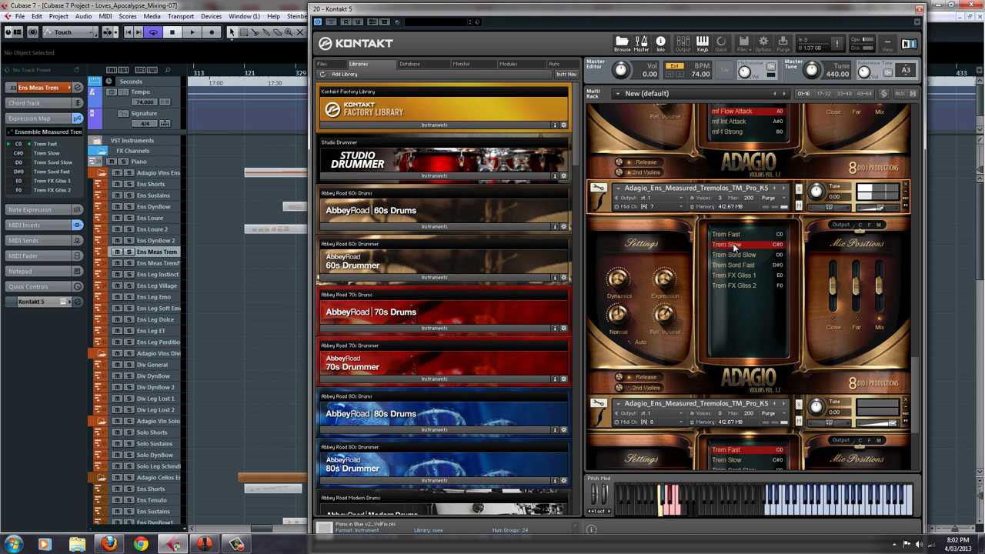
pyautogui.moveTo(620, 316); pyautogui.dragTo(616, 354)
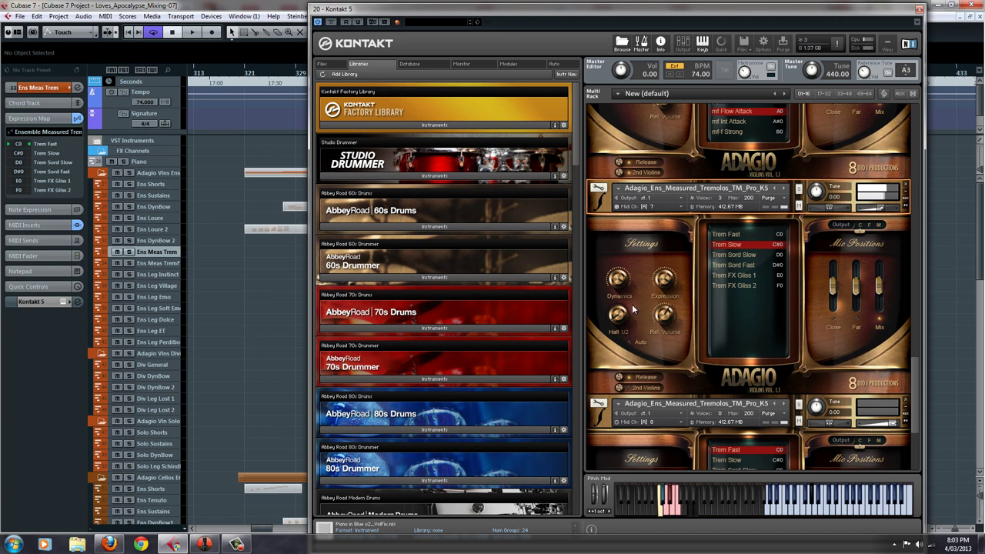
pyautogui.moveTo(617, 315); pyautogui.dragTo(612, 218)
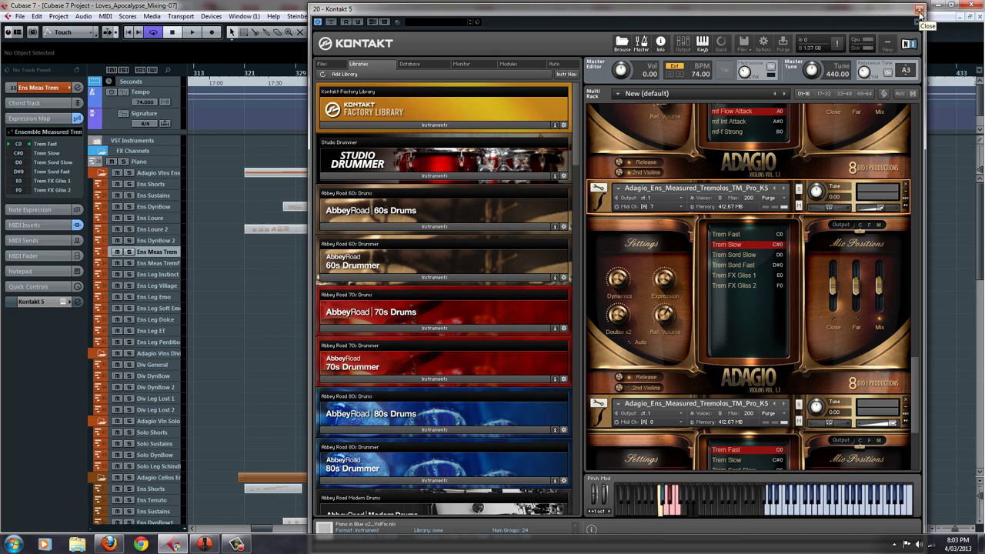
pyautogui.click(919, 10)
# - Select the Ens DynBow 2 track and bring up its Adagio_Ens_Dynamic_Bowing patch on MIDI channel 6 in Kontakt
pyautogui.click(162, 242)
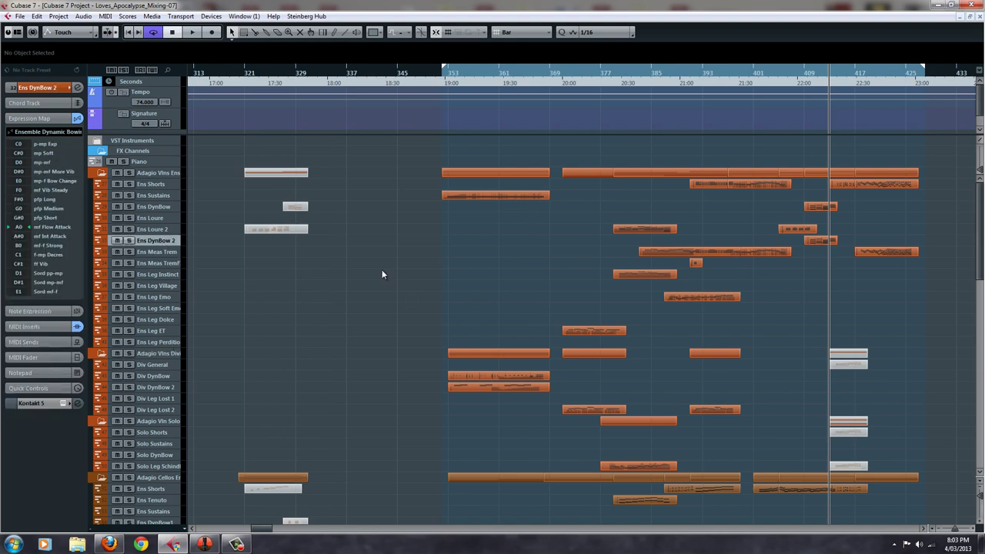
pyautogui.click(65, 404)
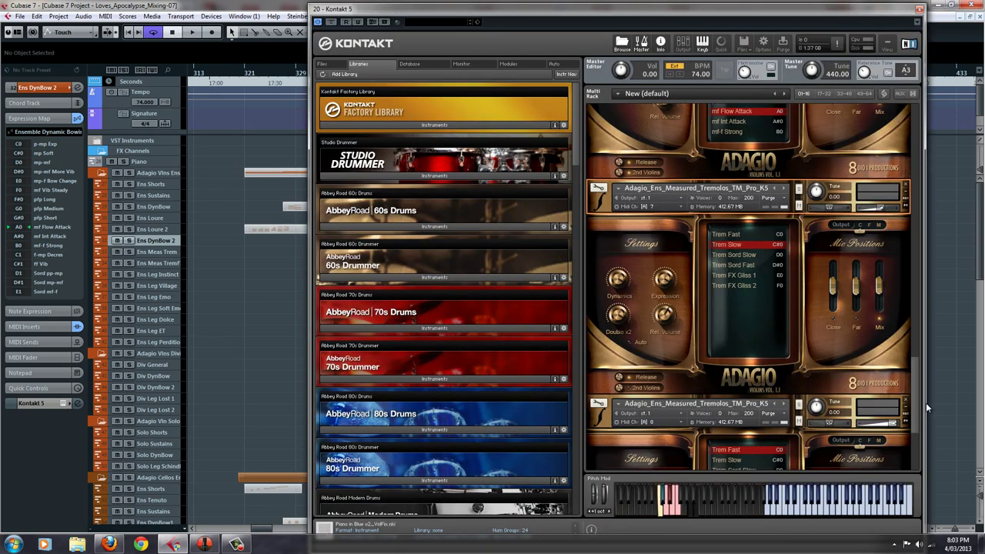
pyautogui.scroll(5, 914, 439)
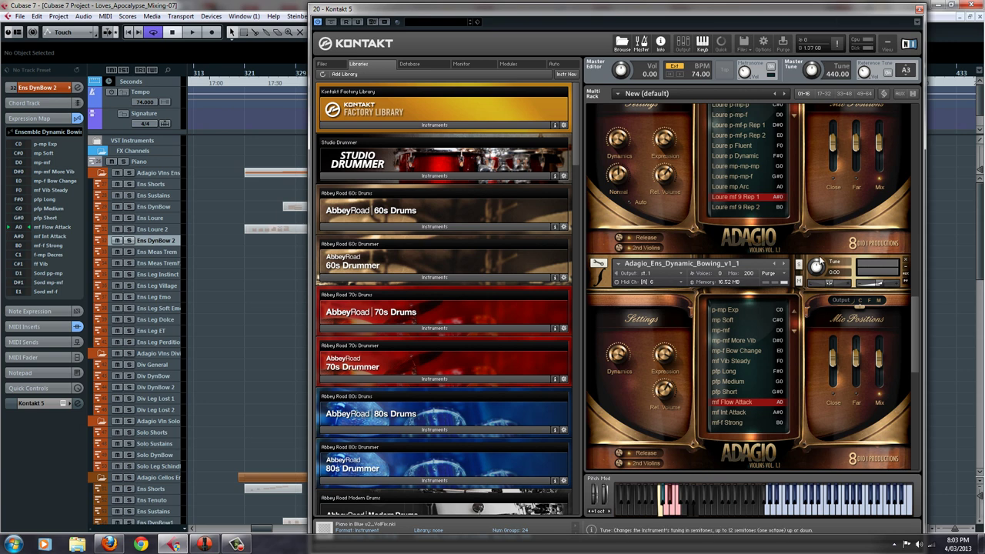
pyautogui.click(833, 259)
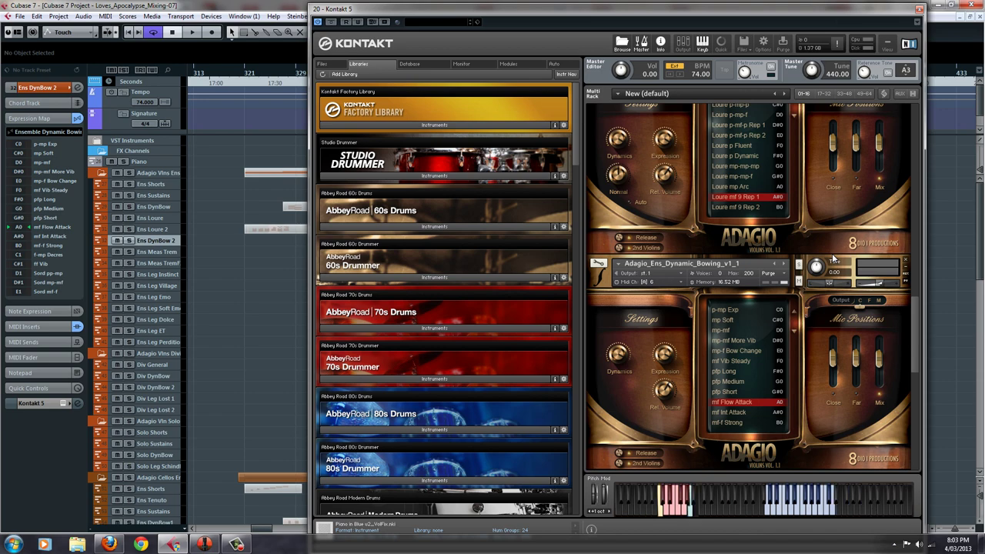
pyautogui.click(837, 261)
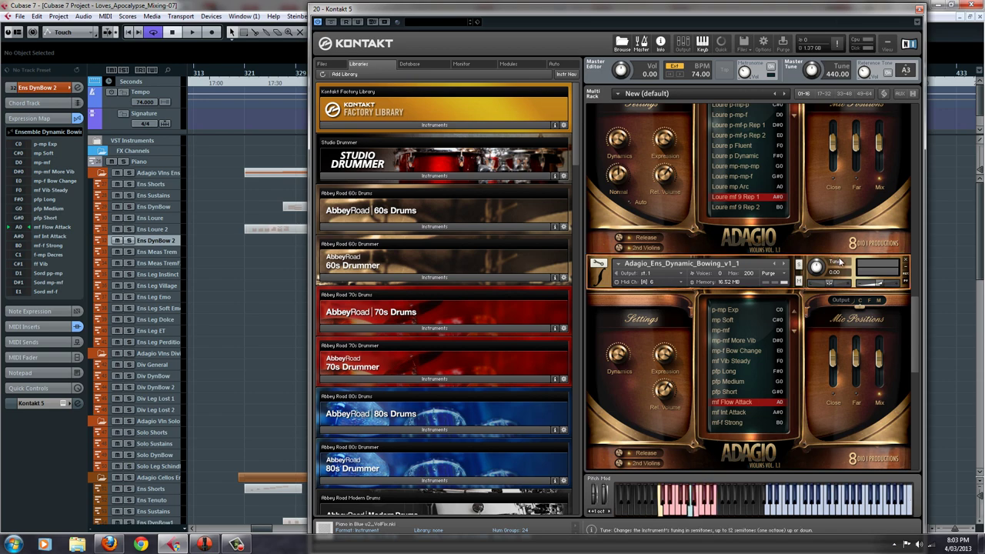
# - Switch to the Ens DynBow track and its Dynamic Bowing patch on MIDI channel 3, shifting the Kontakt window toward the track list
pyautogui.scroll(-3, 919, 308)
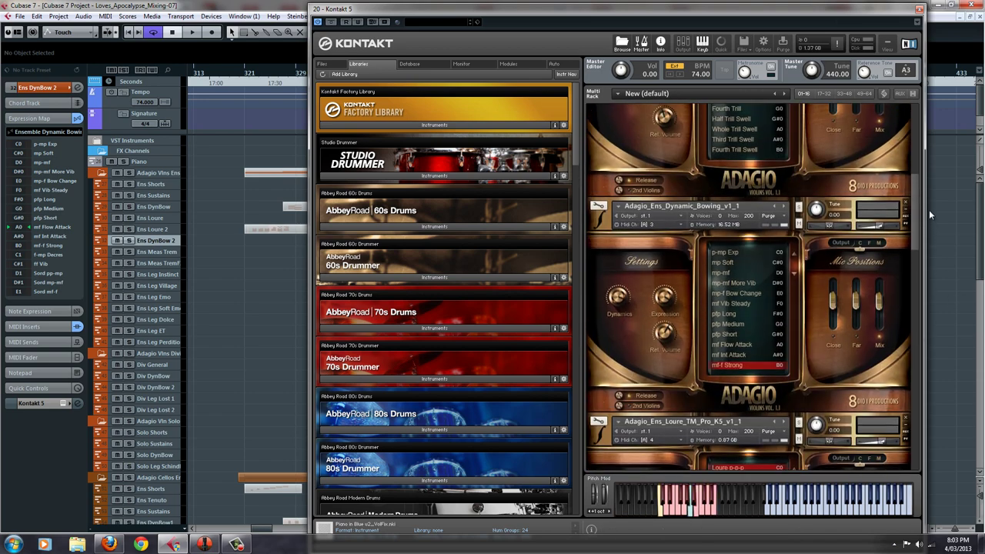
pyautogui.scroll(1, 928, 209)
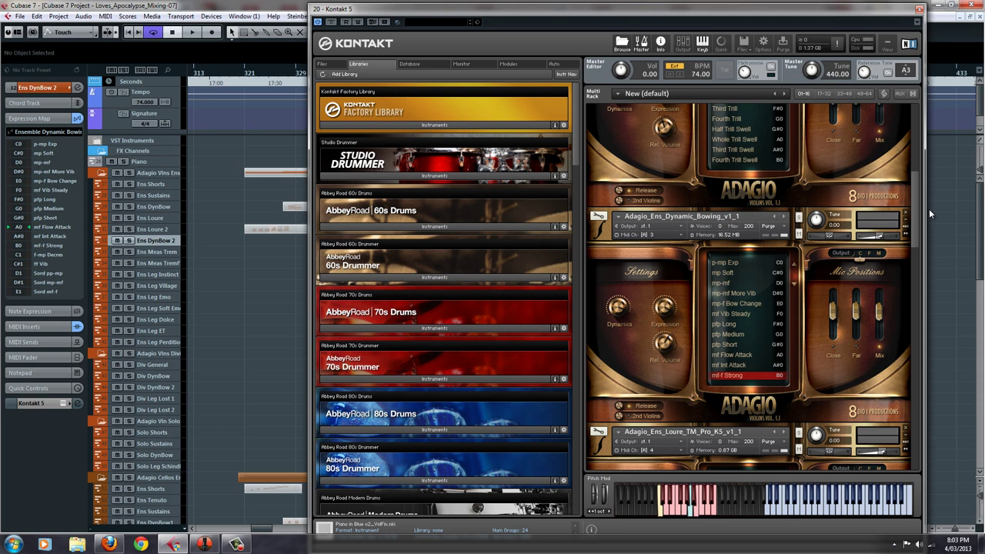
pyautogui.click(158, 207)
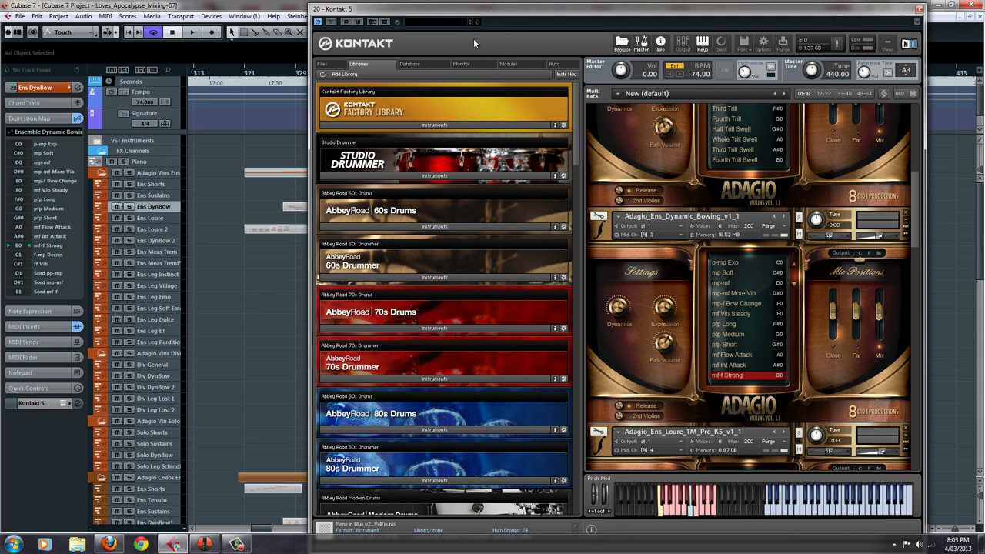
pyautogui.click(740, 215)
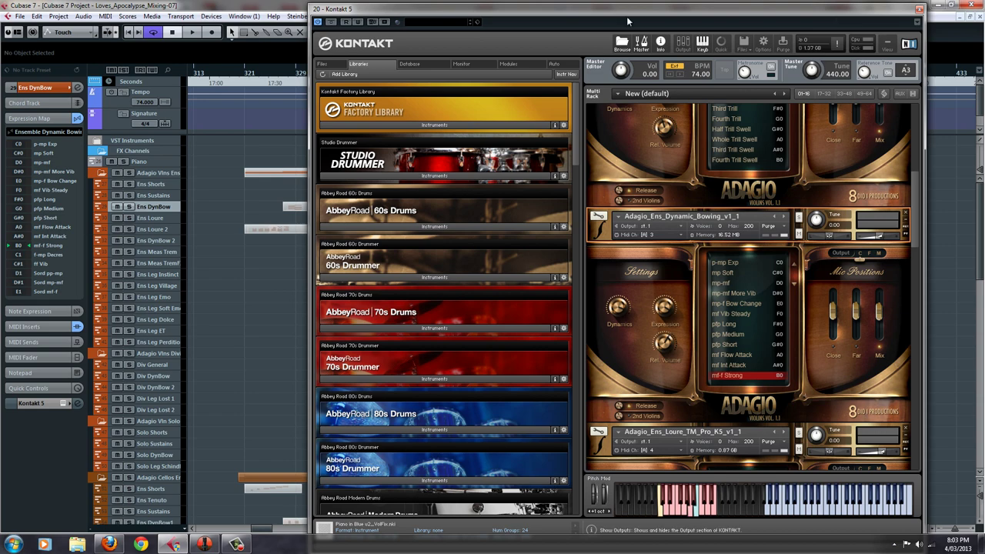
pyautogui.moveTo(626, 16); pyautogui.dragTo(529, 16)
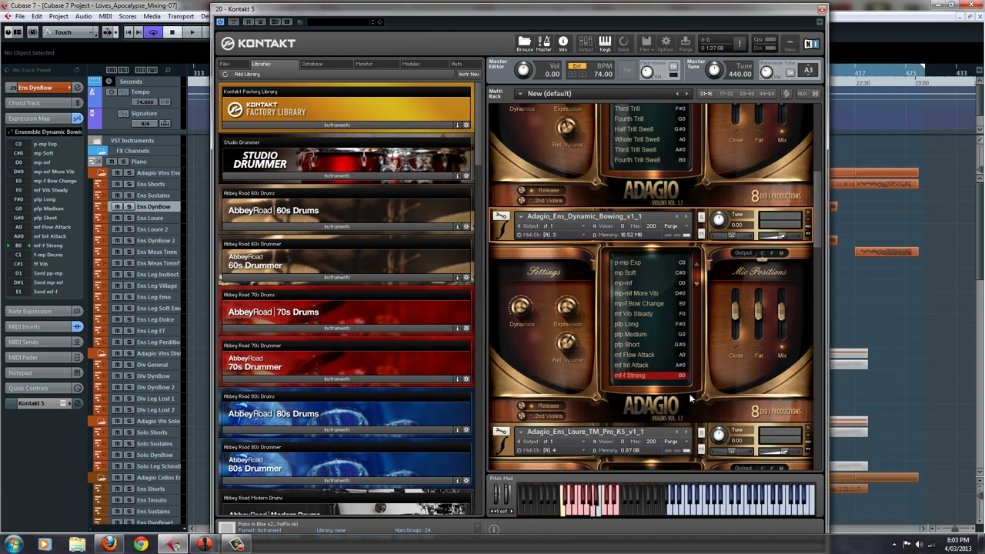
# - Show the remaining Dynamic Bowing articulations from f-mp Decres to Sord mf-f for auditioning, and close Kontakt
pyautogui.click(681, 264)
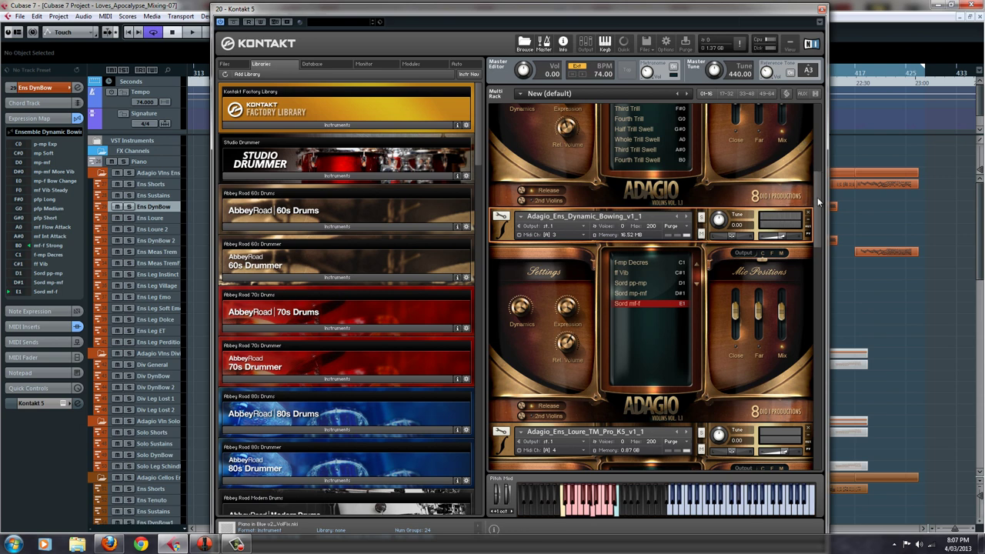
pyautogui.moveTo(817, 197)
pyautogui.mouseDown()
pyautogui.moveTo(817, 187)
pyautogui.moveTo(818, 208)
pyautogui.mouseUp()
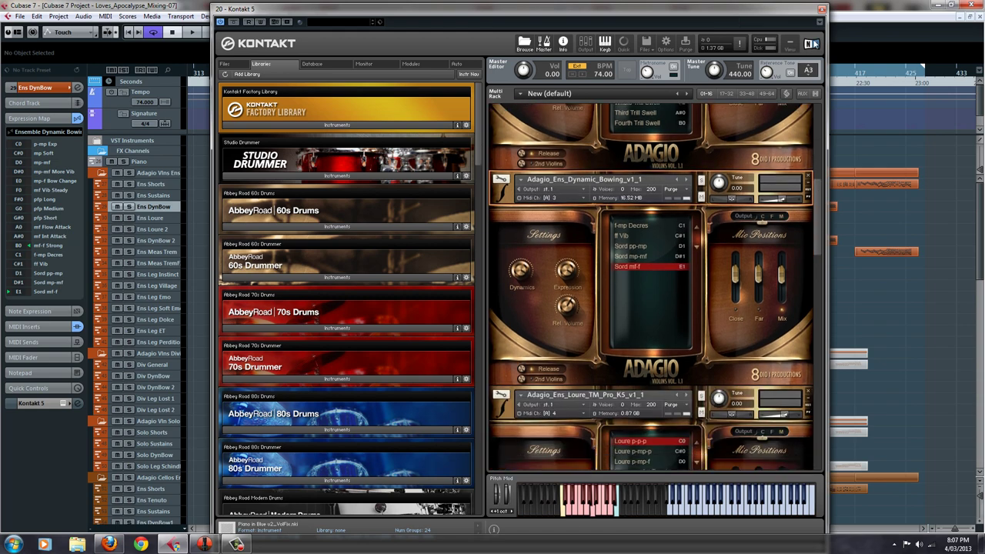
pyautogui.click(820, 10)
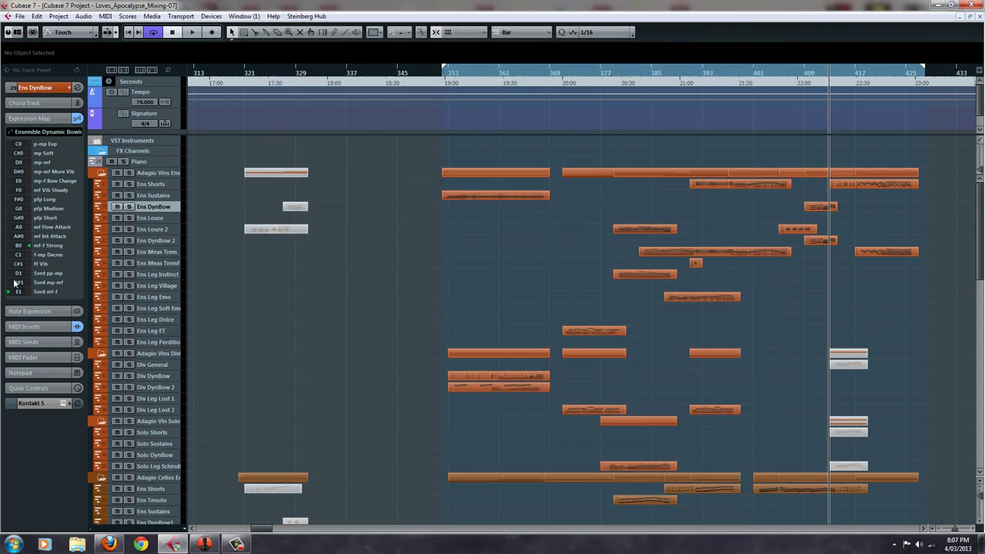
# - Solo the Ens DynBow track and play its passage from the start of the part near bar 409
pyautogui.click(160, 241)
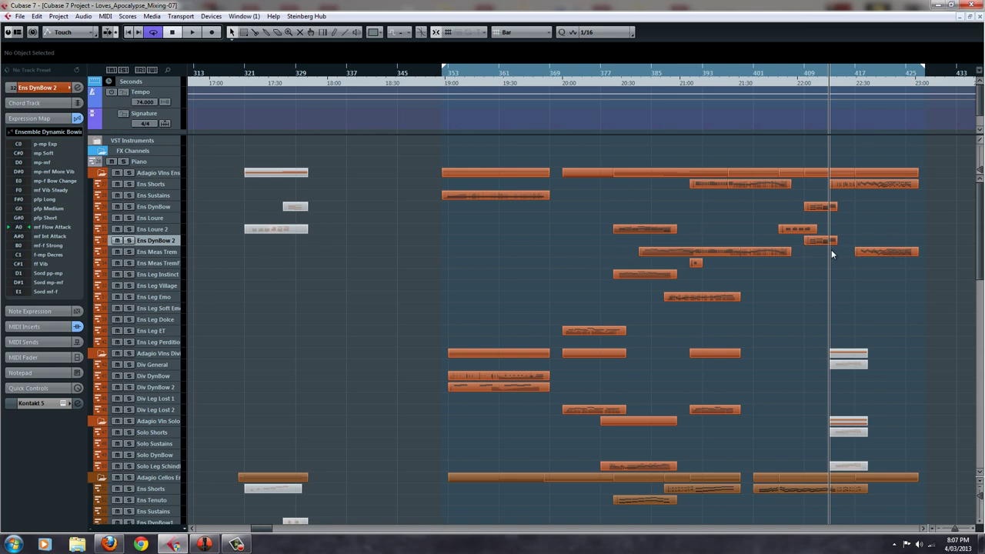
pyautogui.click(140, 208)
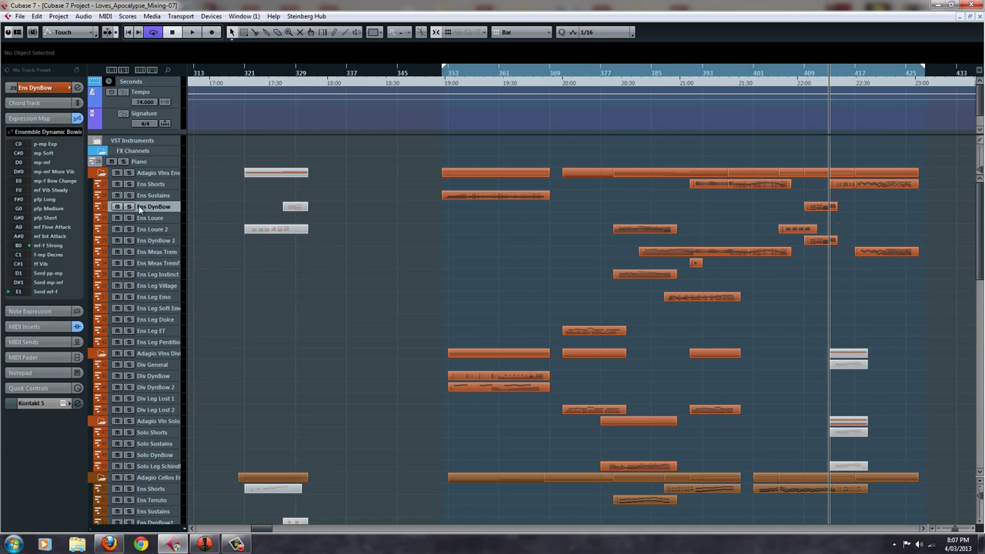
pyautogui.click(129, 206)
pyautogui.click(805, 82)
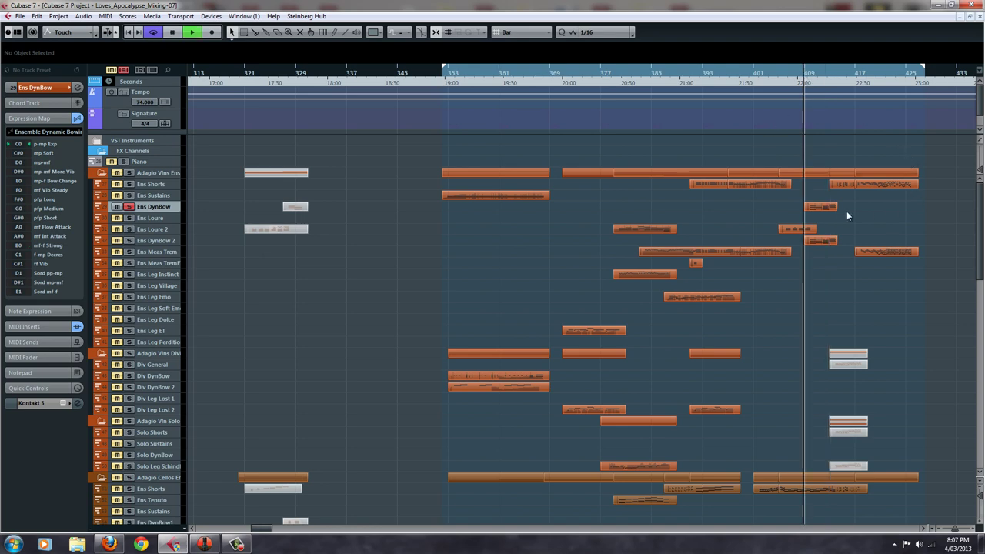
# - View the Articulations/Dynamics lane of the Ens DynBow part in the Key Editor, and return to the project without closing or saving it
pyautogui.doubleClick(820, 207)
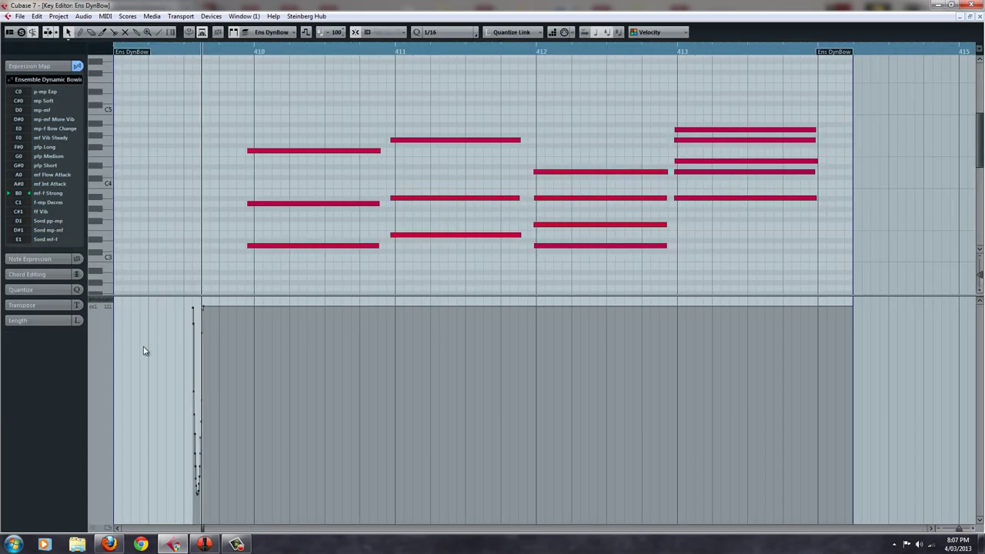
pyautogui.click(98, 302)
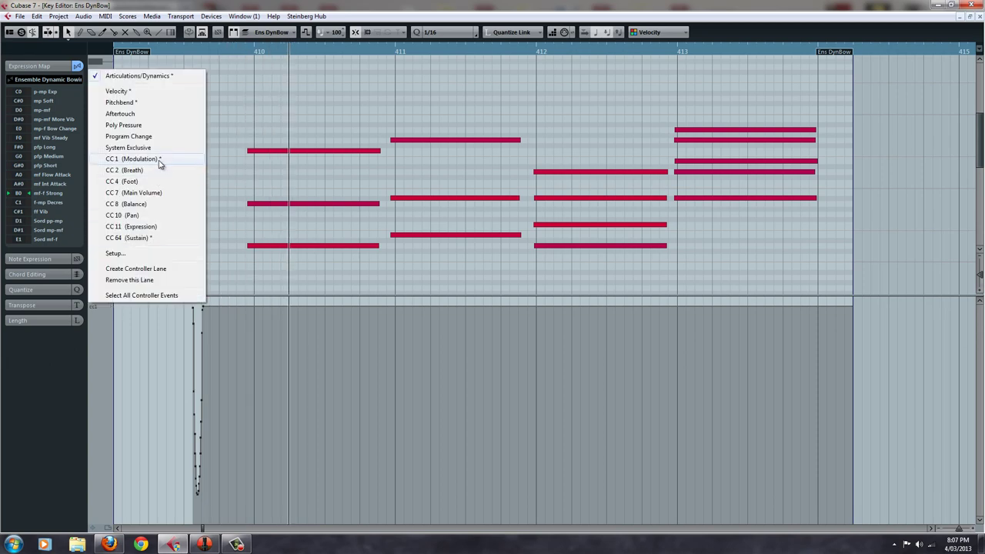
pyautogui.click(159, 76)
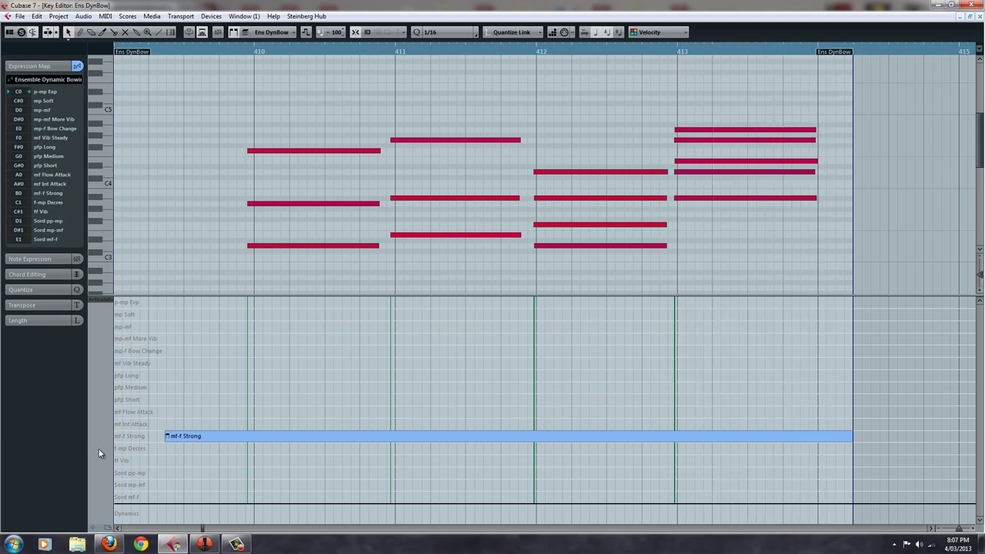
pyautogui.click(980, 19)
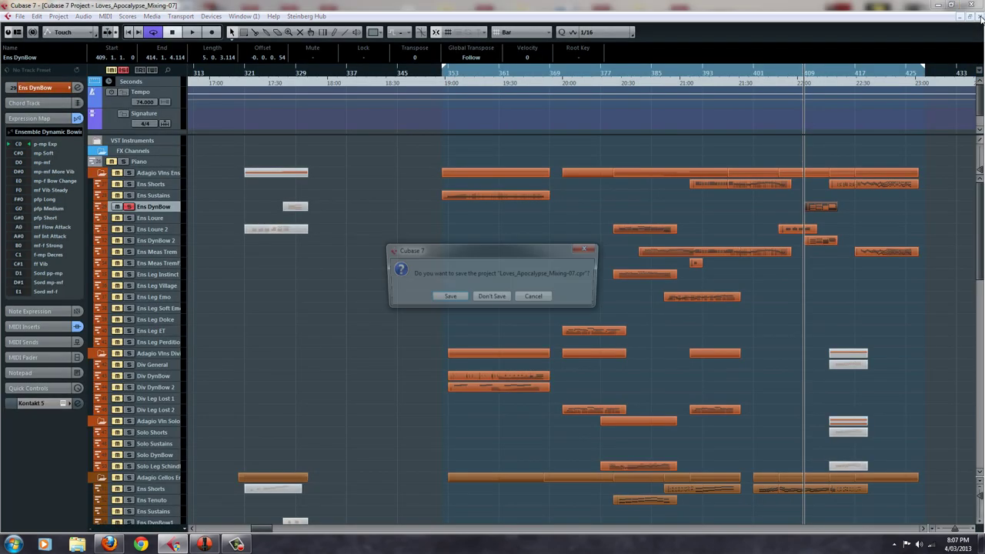
pyautogui.click(536, 298)
pyautogui.click(815, 251)
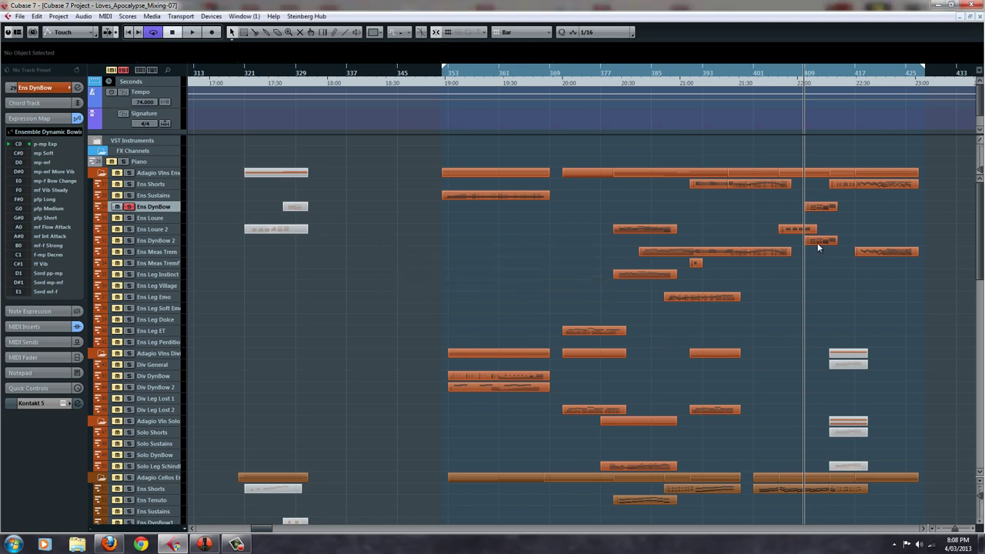
# - Solo only the Ens DynBow 2 track, play its part in the Key Editor with the Articulations/Dynamics lane shown, and return to the project
pyautogui.click(161, 240)
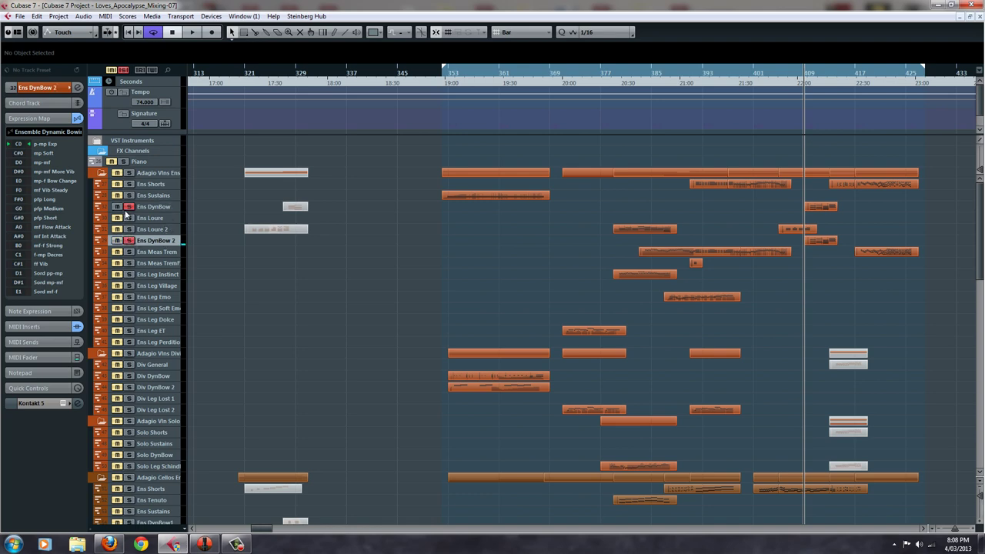
pyautogui.click(129, 206)
pyautogui.doubleClick(819, 243)
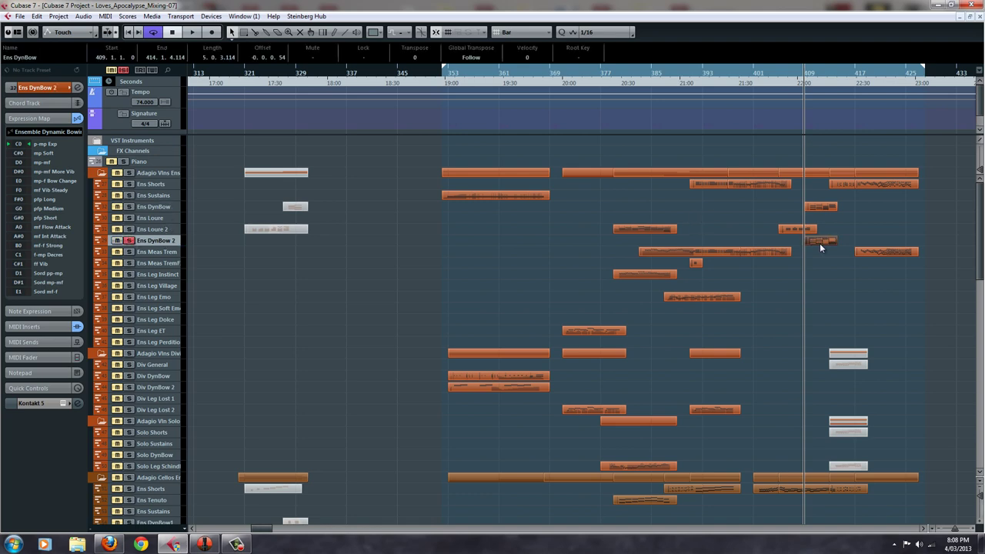
pyautogui.click(113, 315)
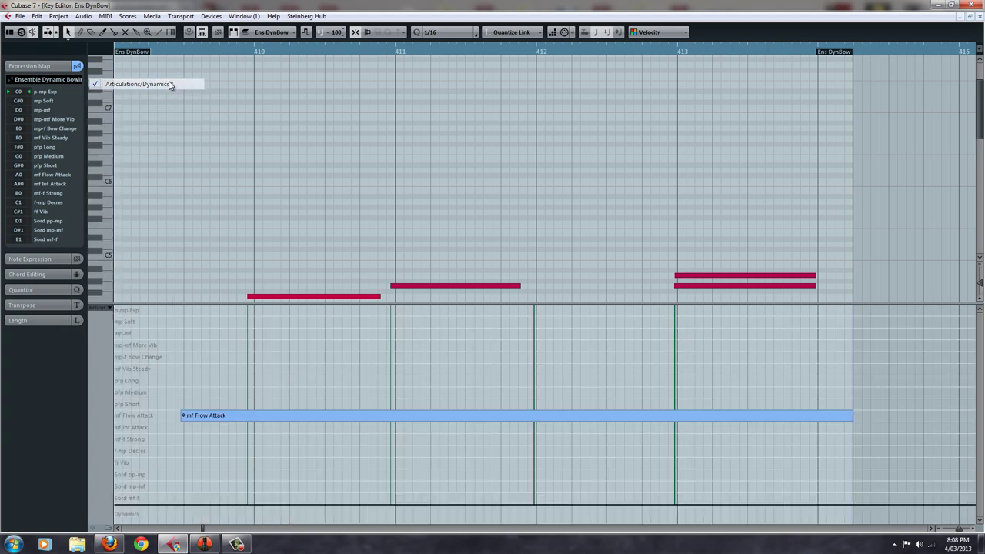
pyautogui.click(171, 86)
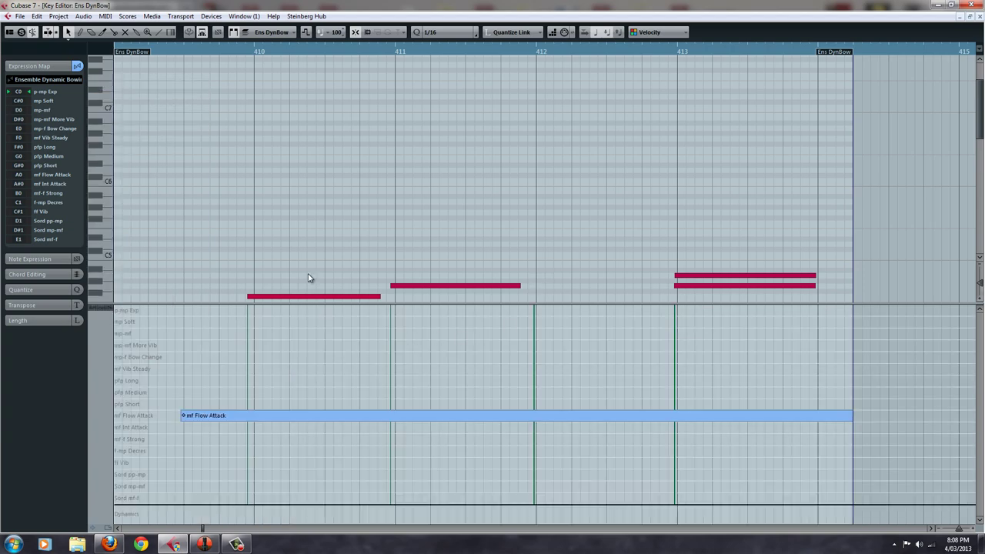
pyautogui.press('space')
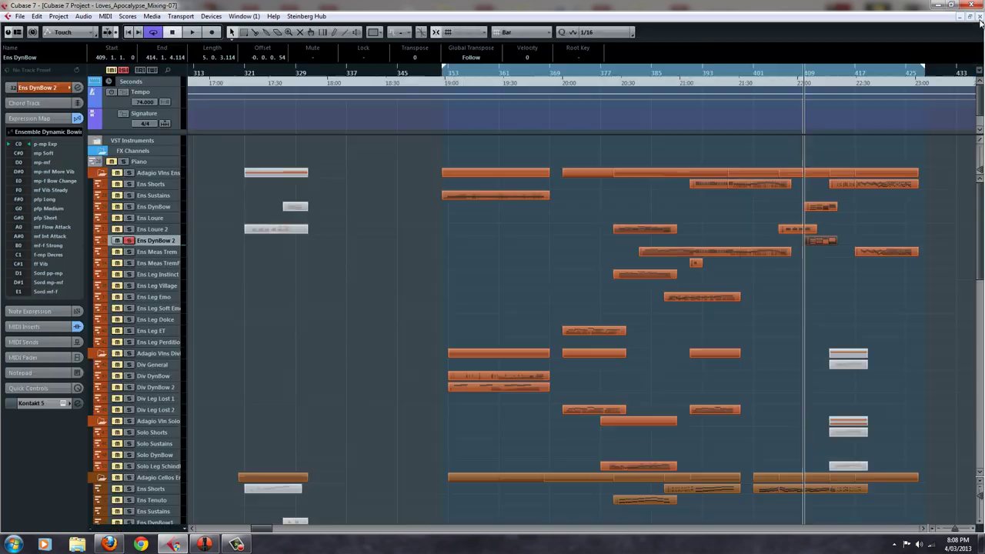
pyautogui.click(979, 18)
# - Solo Ens DynBow together with Ens DynBow 2, play the combined passage, stop playback, and clear the part selection
pyautogui.click(128, 206)
pyautogui.press('space')
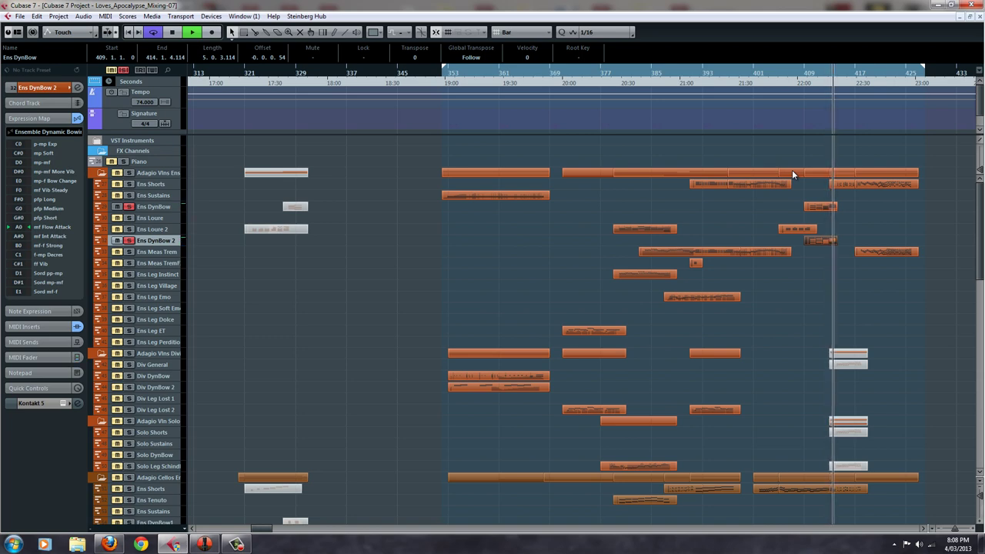
pyautogui.press('space')
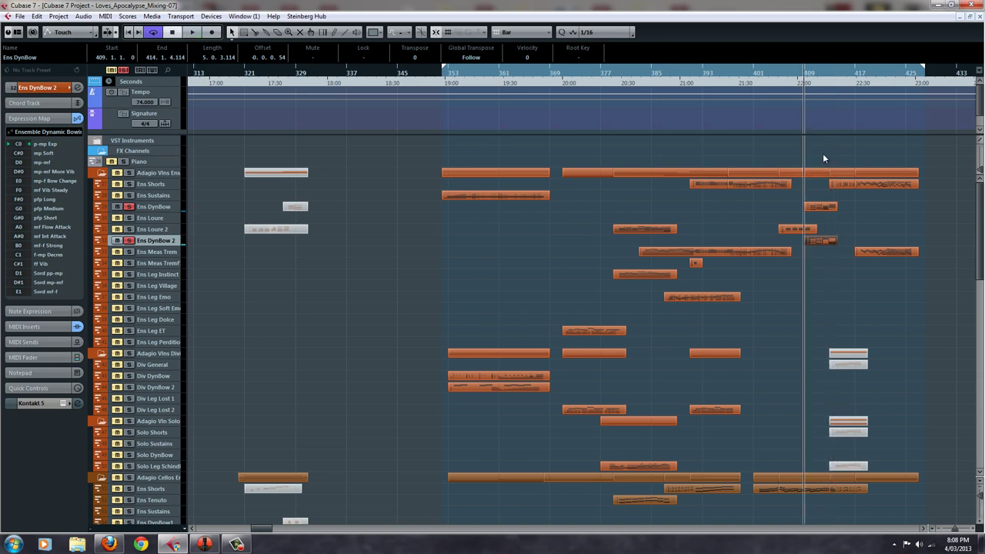
pyautogui.click(828, 152)
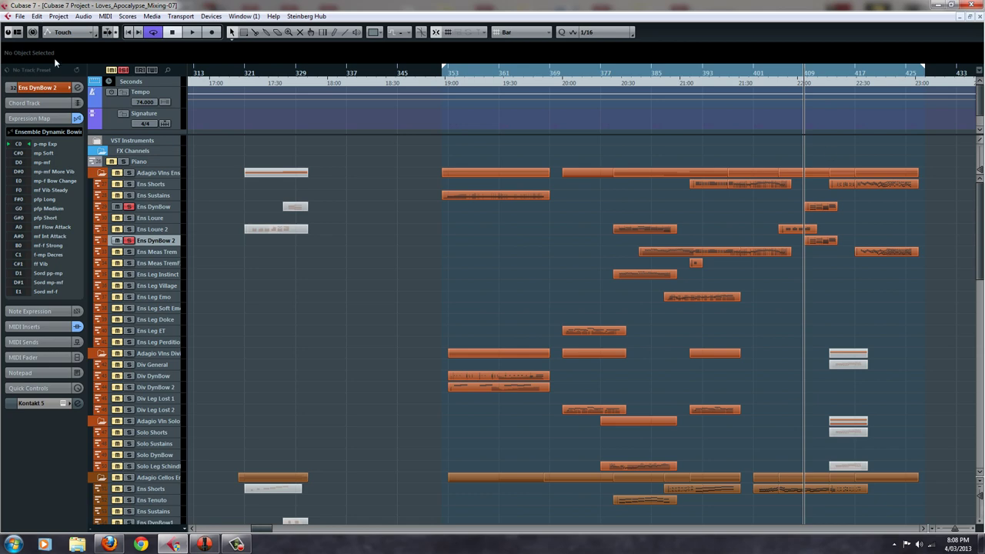
# - Clear all track solos and compare the Ensemble Loure TM expression map on the Ens Loure and Ens Loure 2 tracks
pyautogui.click(122, 71)
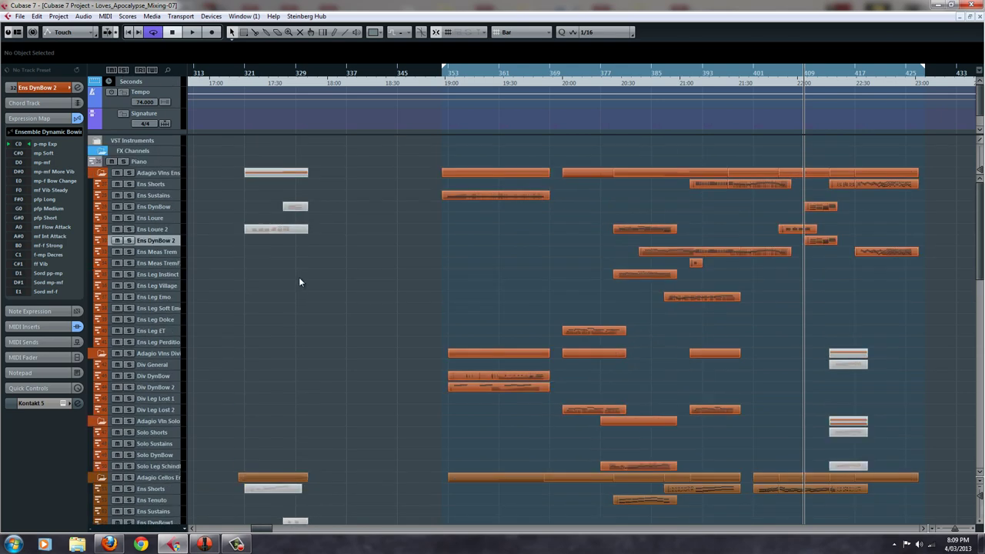
pyautogui.click(156, 217)
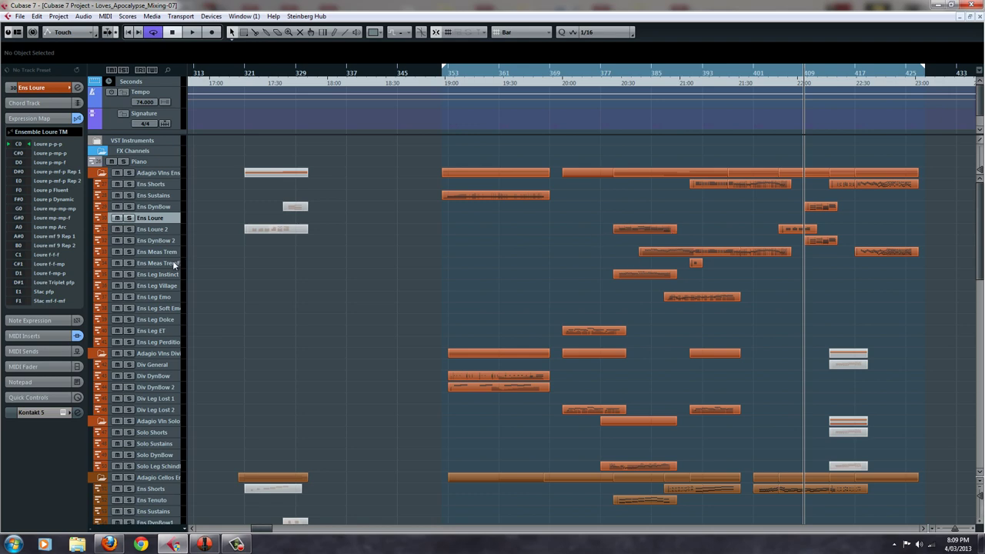
pyautogui.click(171, 231)
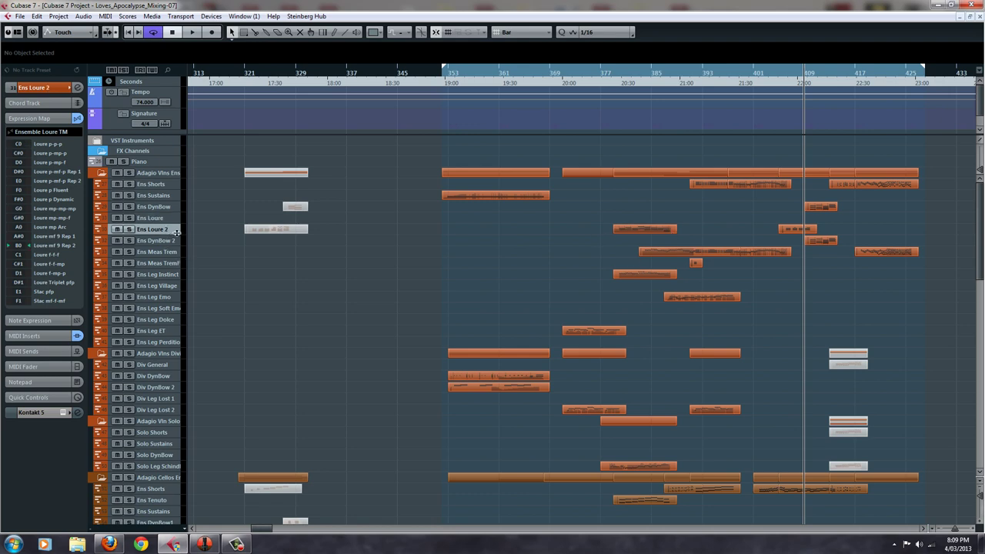
pyautogui.click(171, 219)
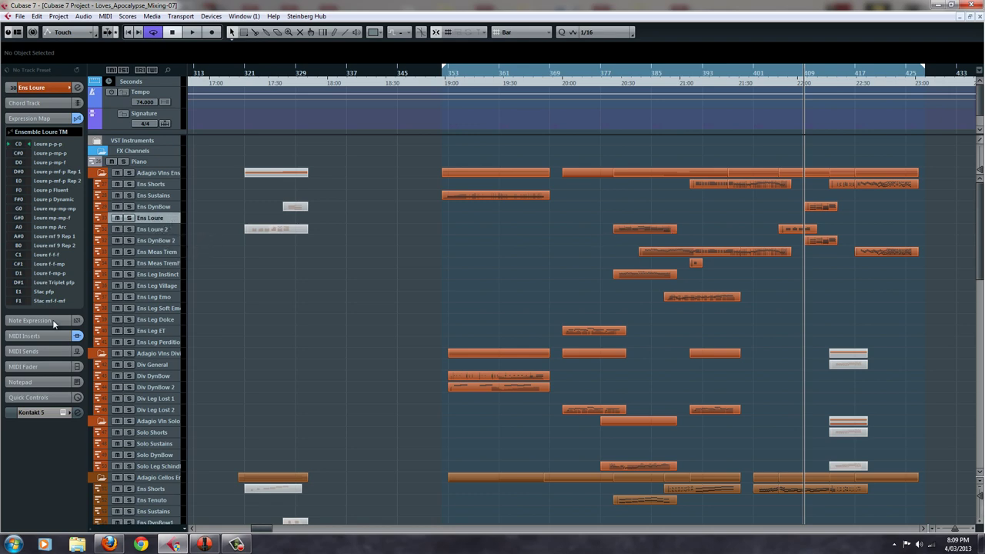
# - View the Adagio_Ens_Loure_TM_Pro_K5_v1_1 patch on MIDI channel 4 in the Ens Loure track's Kontakt instrument, and close the instrument window
pyautogui.click(63, 413)
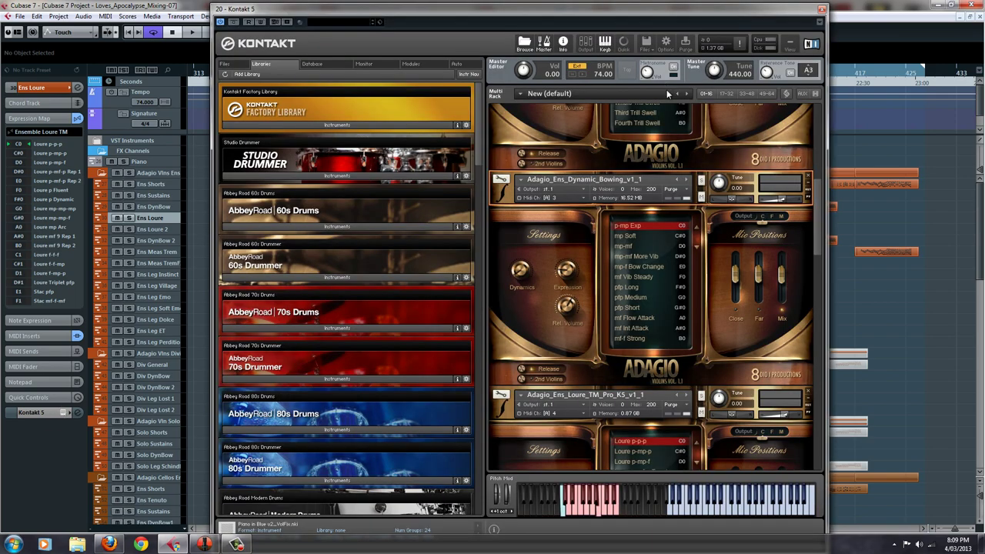
pyautogui.moveTo(820, 202); pyautogui.dragTo(822, 254)
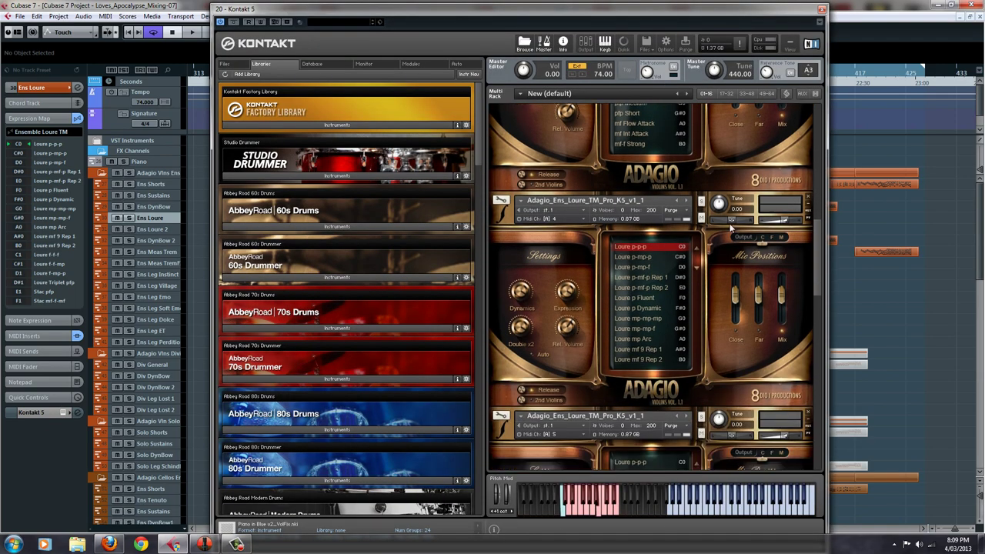
pyautogui.click(770, 209)
pyautogui.moveTo(686, 8); pyautogui.dragTo(398, 30)
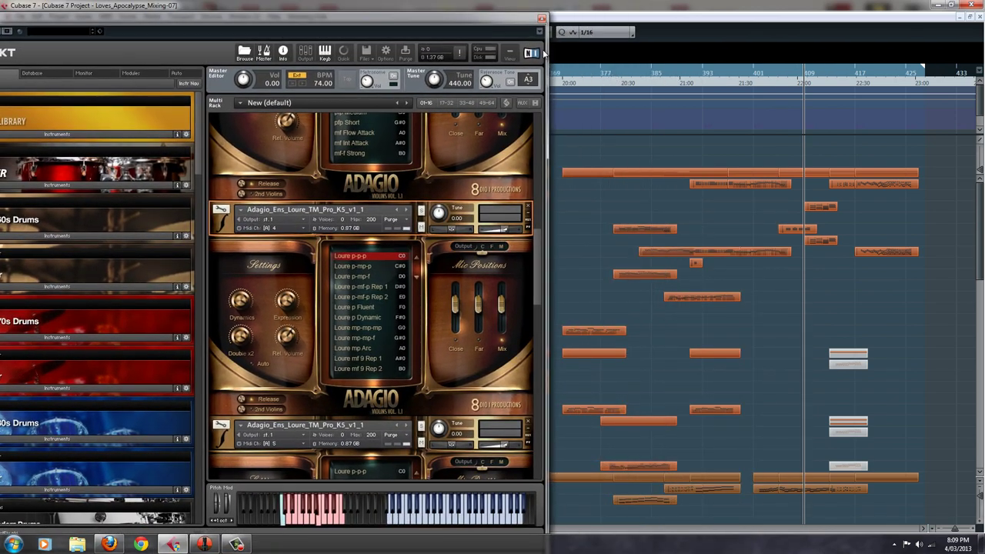
pyautogui.click(543, 17)
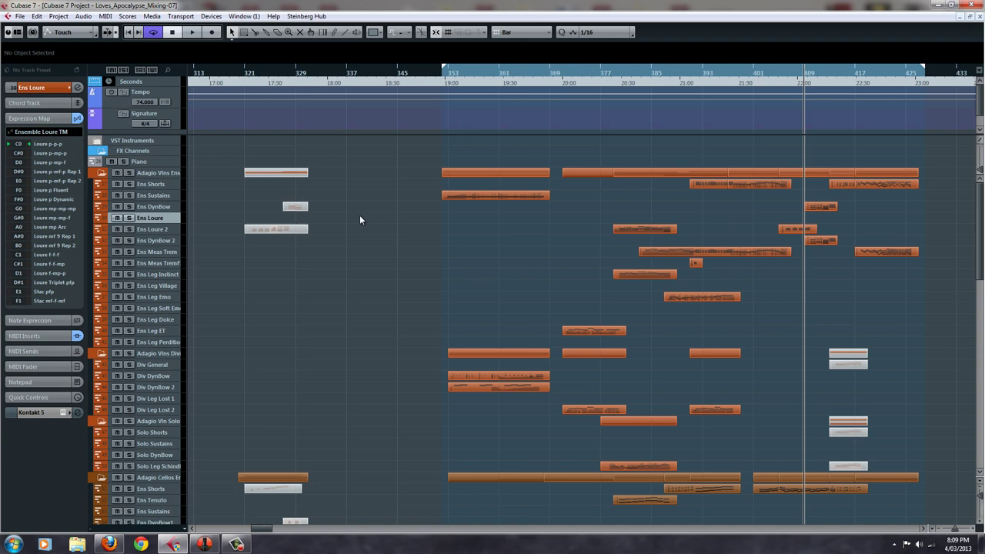
# - Solo the Ens Loure 2 track and play its passage from the start of the part at bar 379
pyautogui.click(164, 232)
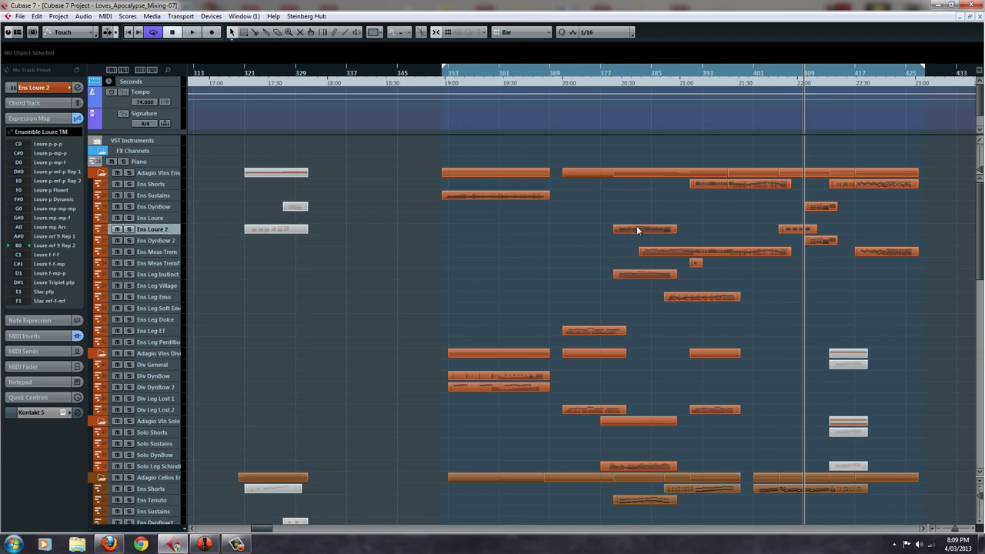
pyautogui.click(129, 229)
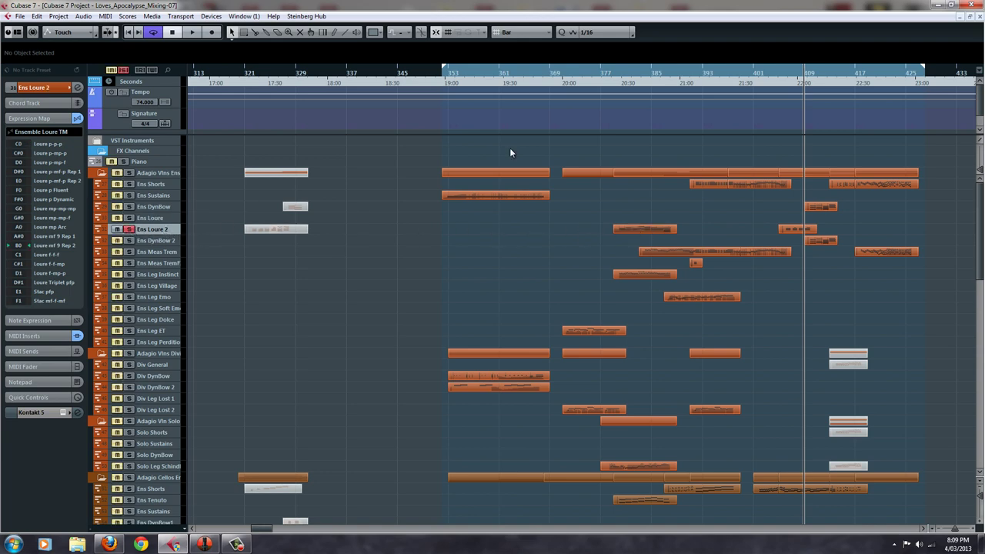
pyautogui.click(608, 76)
pyautogui.click(613, 77)
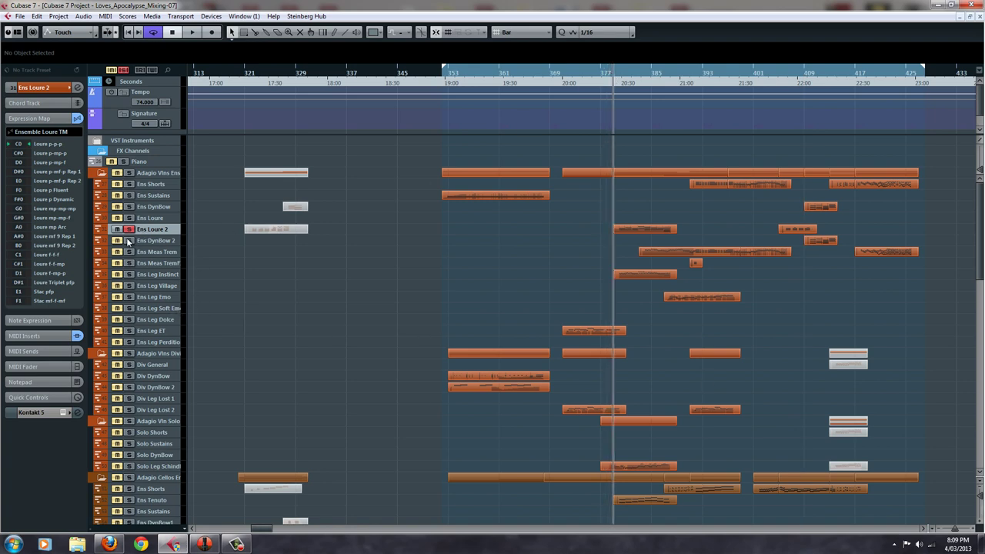
pyautogui.press('space')
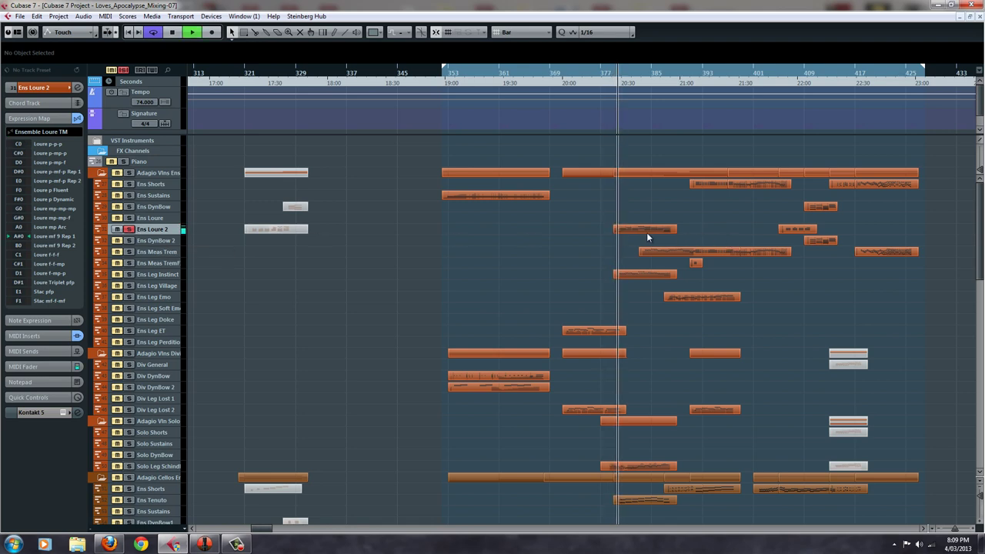
# - Follow the playing Ens Loure 2 part and its articulation lane in the Key Editor, stop playback, and return to the project
pyautogui.doubleClick(623, 230)
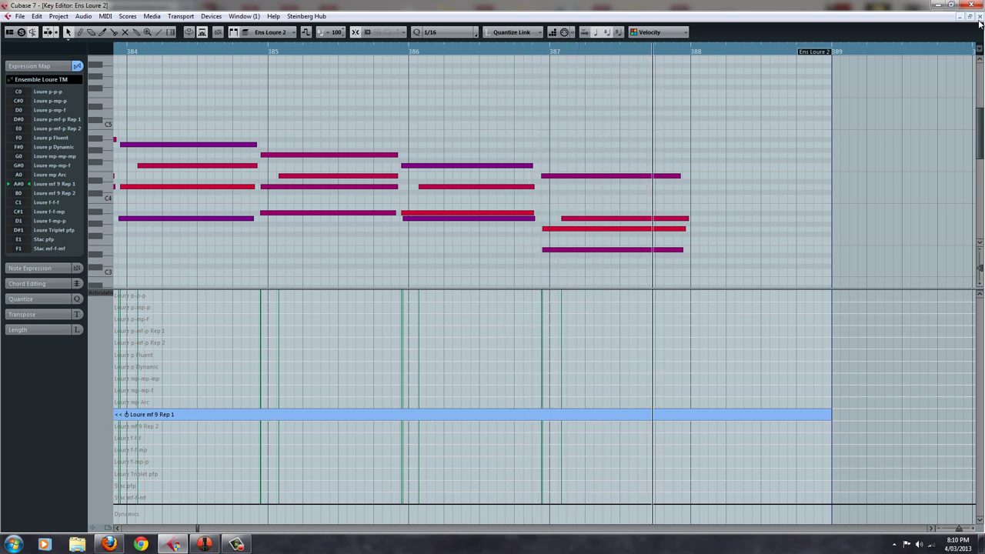
pyautogui.press('space')
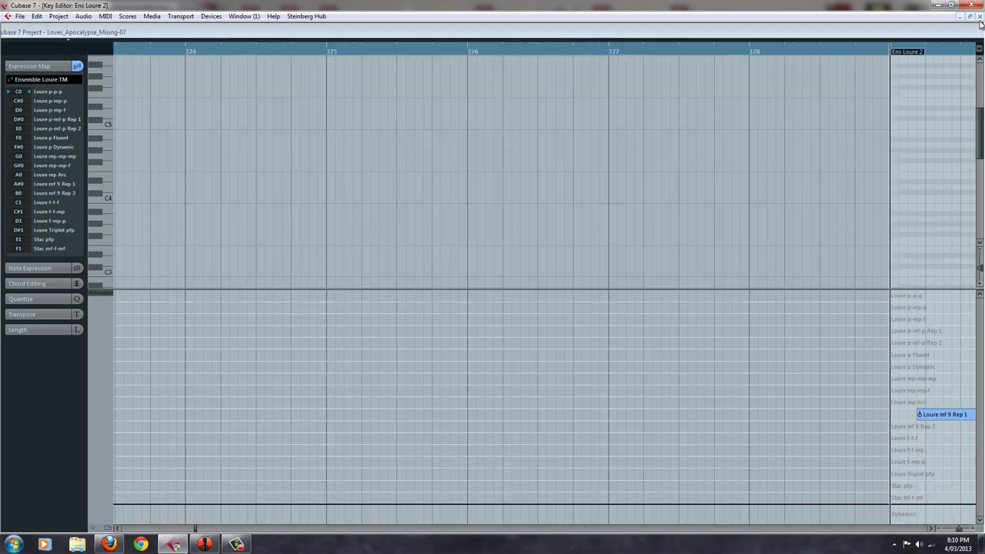
pyautogui.click(978, 16)
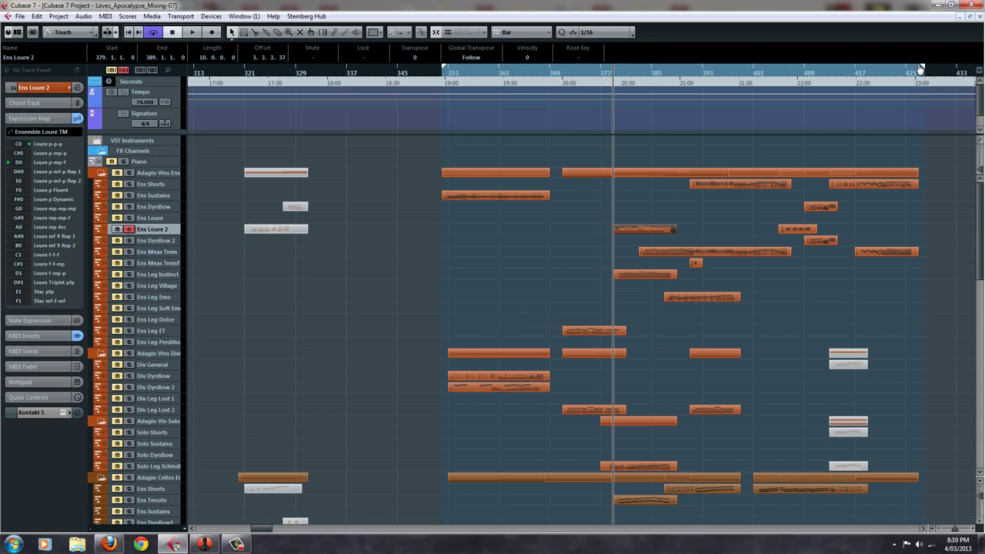
# - Reopen the Kontakt instrument and select the Adagio_Ens_Loure_TM_Pro_K5_v1_1 patch on MIDI channel 5 to audition it
pyautogui.click(63, 414)
pyautogui.moveTo(301, 11); pyautogui.dragTo(431, 4)
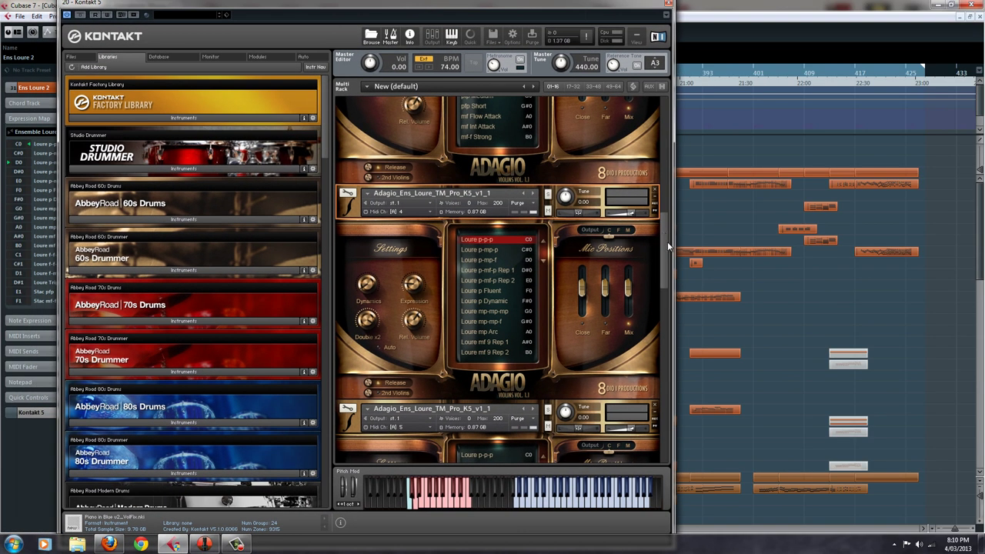
pyautogui.moveTo(668, 246); pyautogui.dragTo(667, 288)
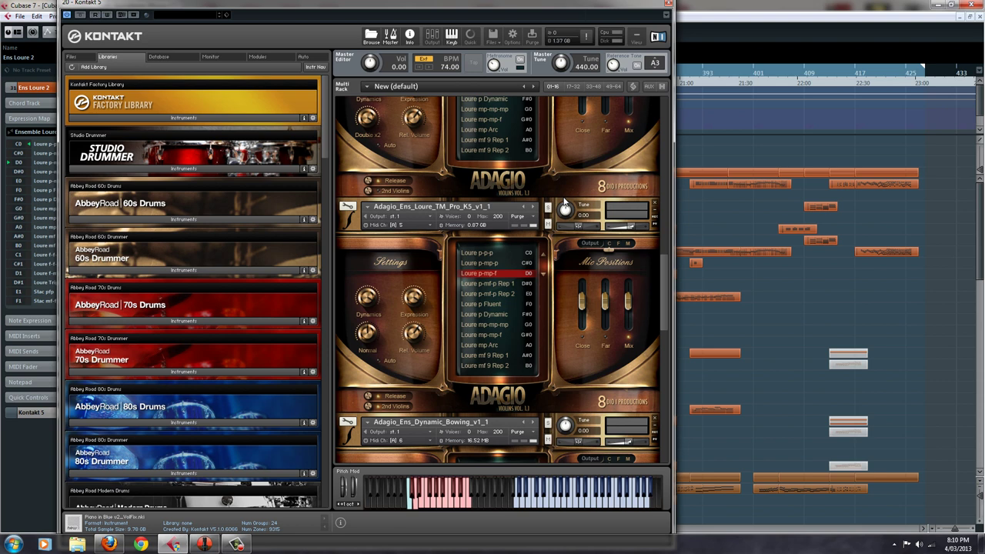
pyautogui.click(565, 204)
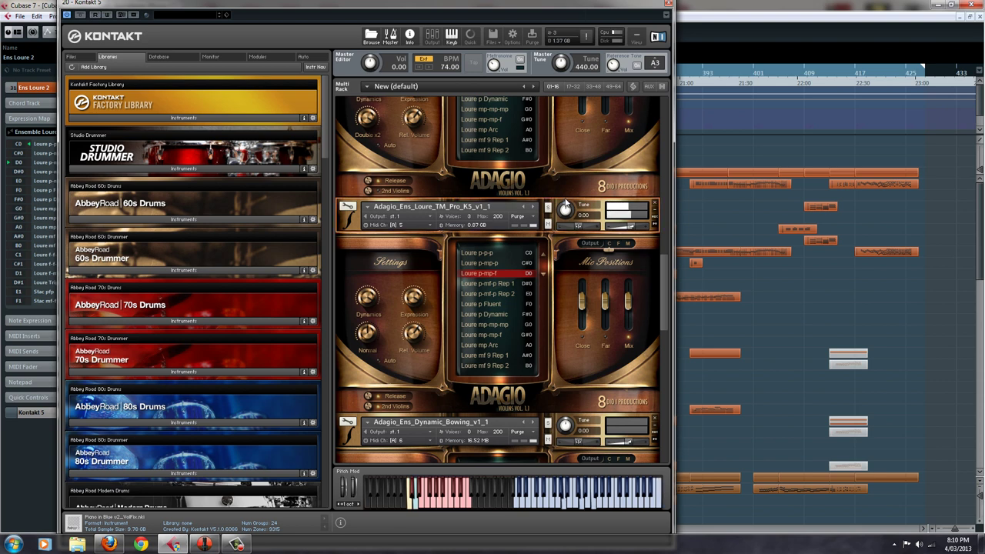